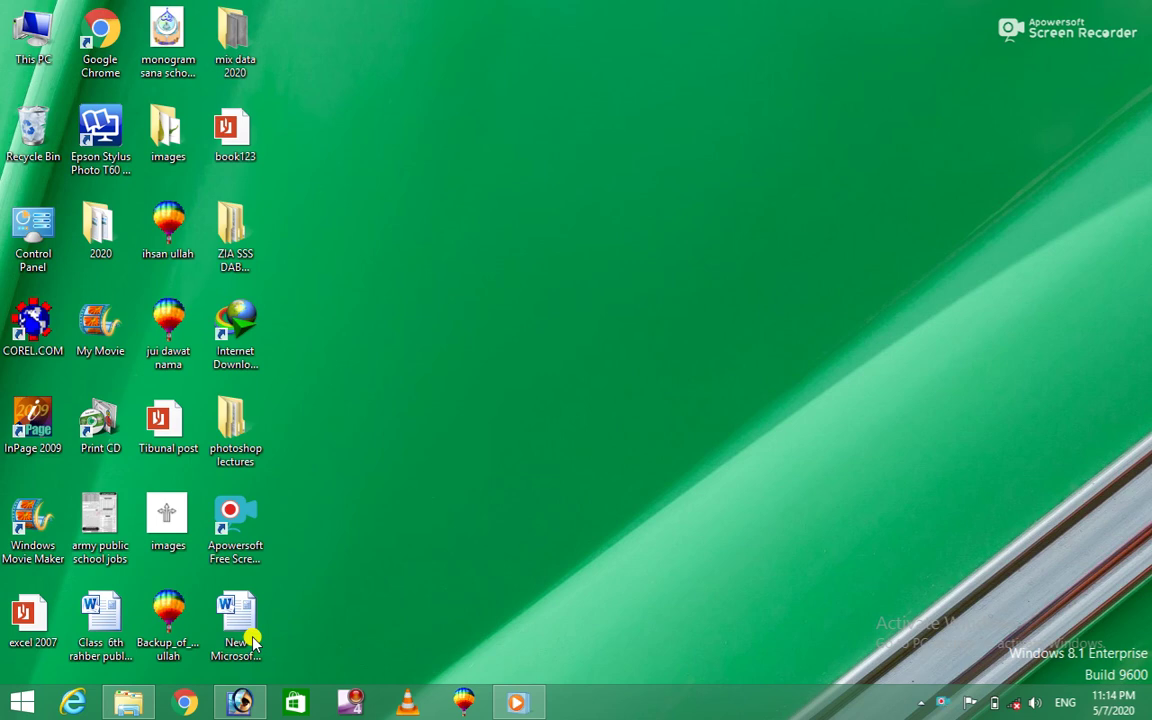
Step: Restore the Photoshop window from the taskbar so its empty workspace fills the screen
left_click(237, 703)
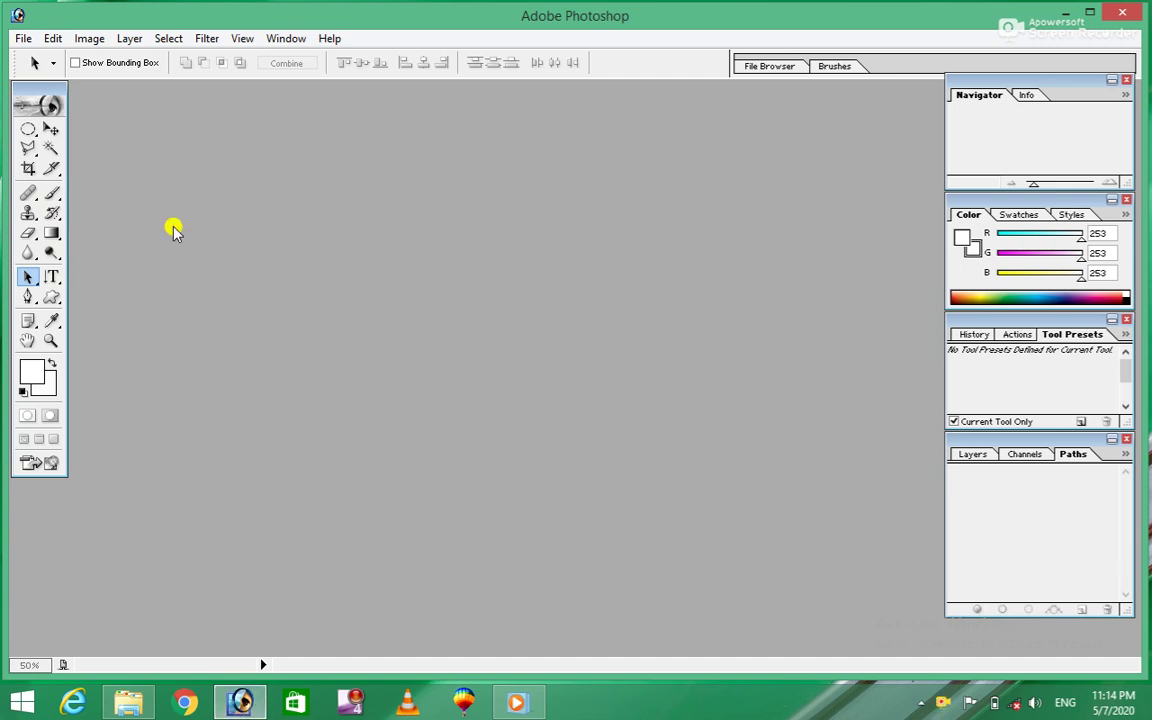
Step: Open relaxing_wallpaper_flowers_full.JPG at 50% view and switch to the Move tool
double_click(414, 302)
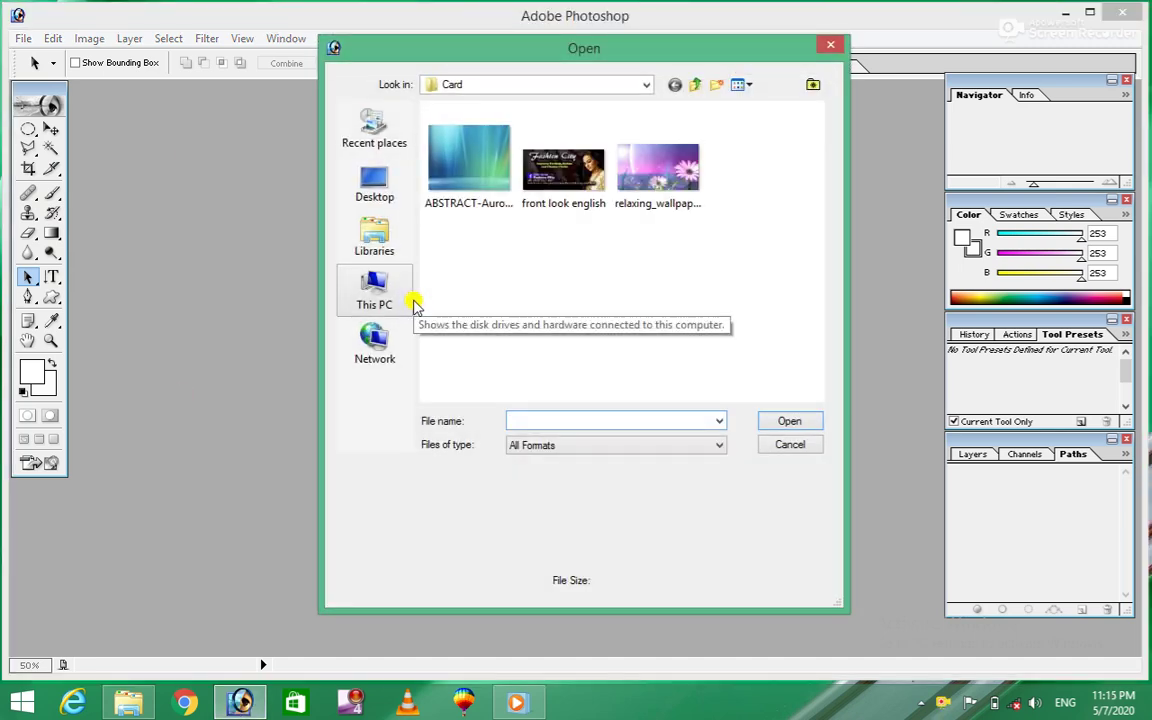
left_click(667, 180)
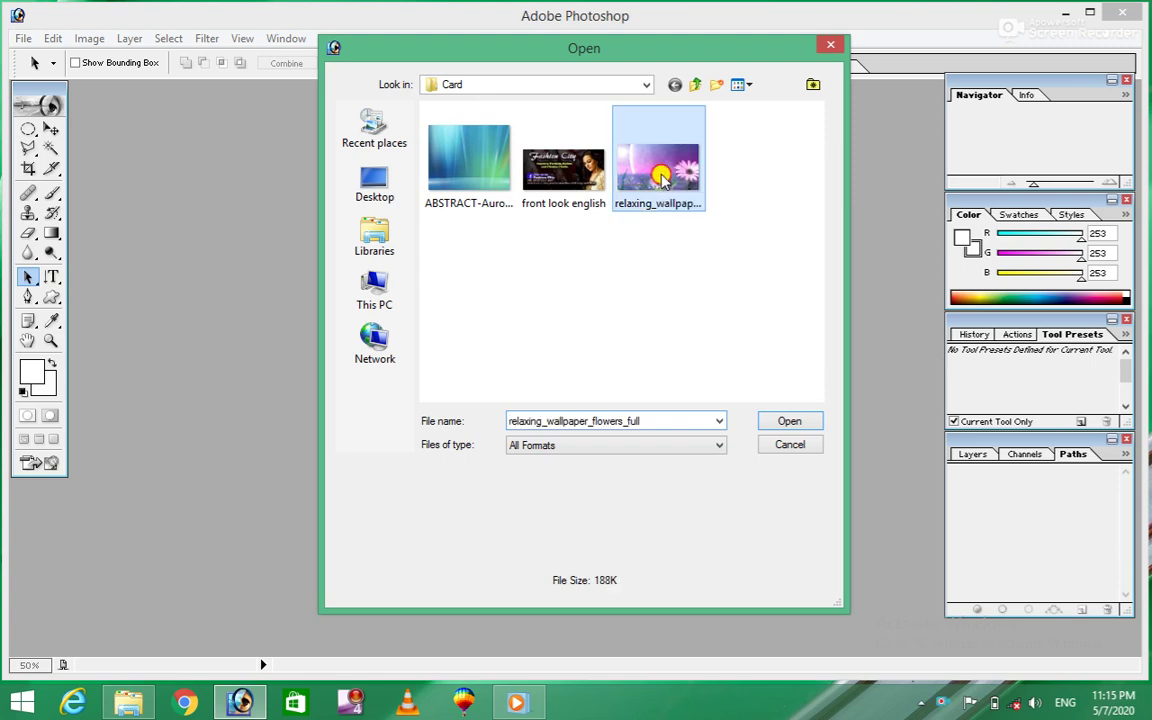
left_click(784, 421)
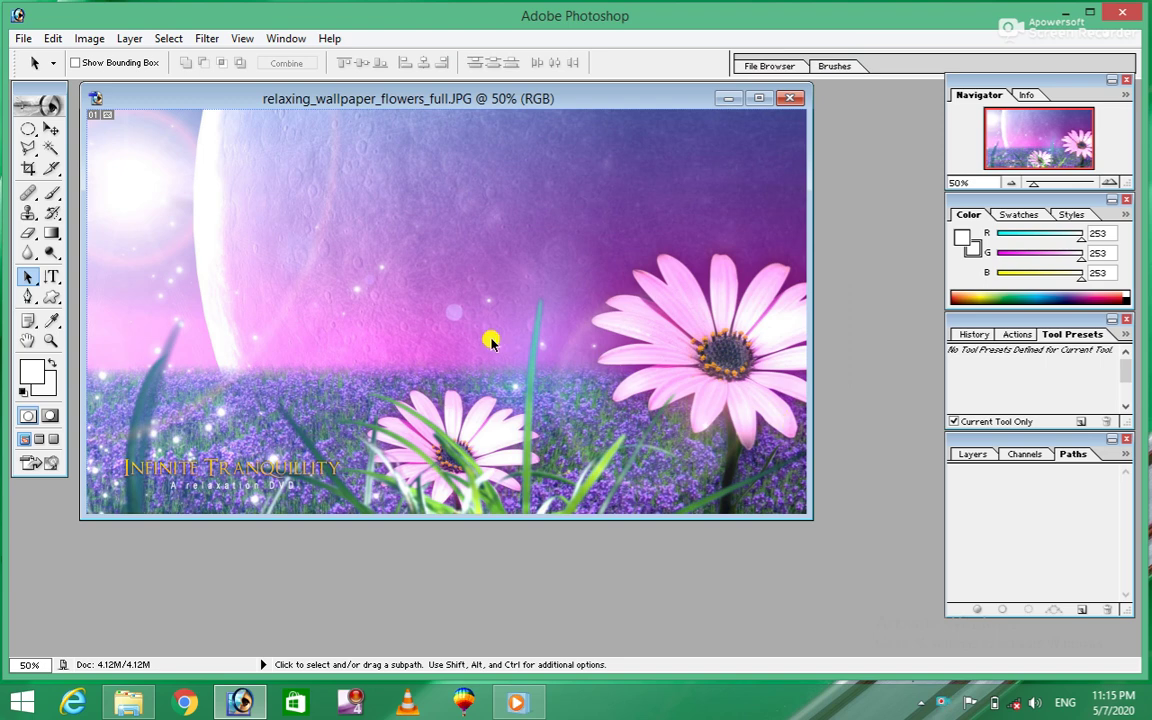
left_click(135, 40)
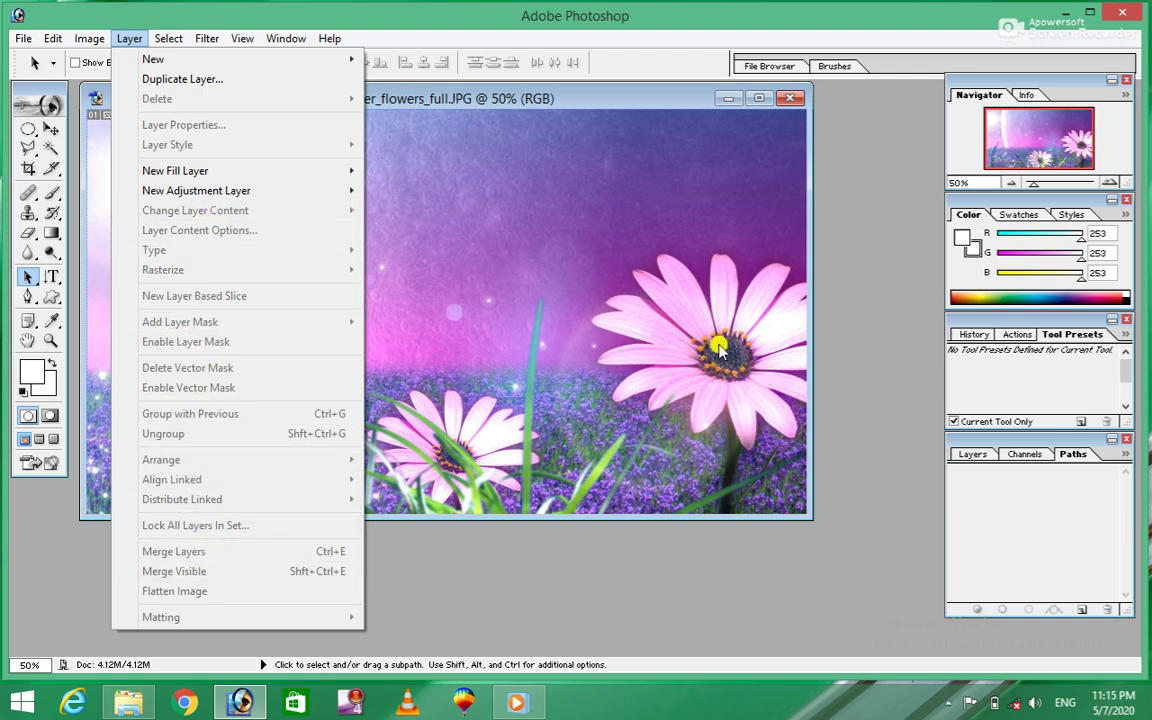
left_click(645, 310)
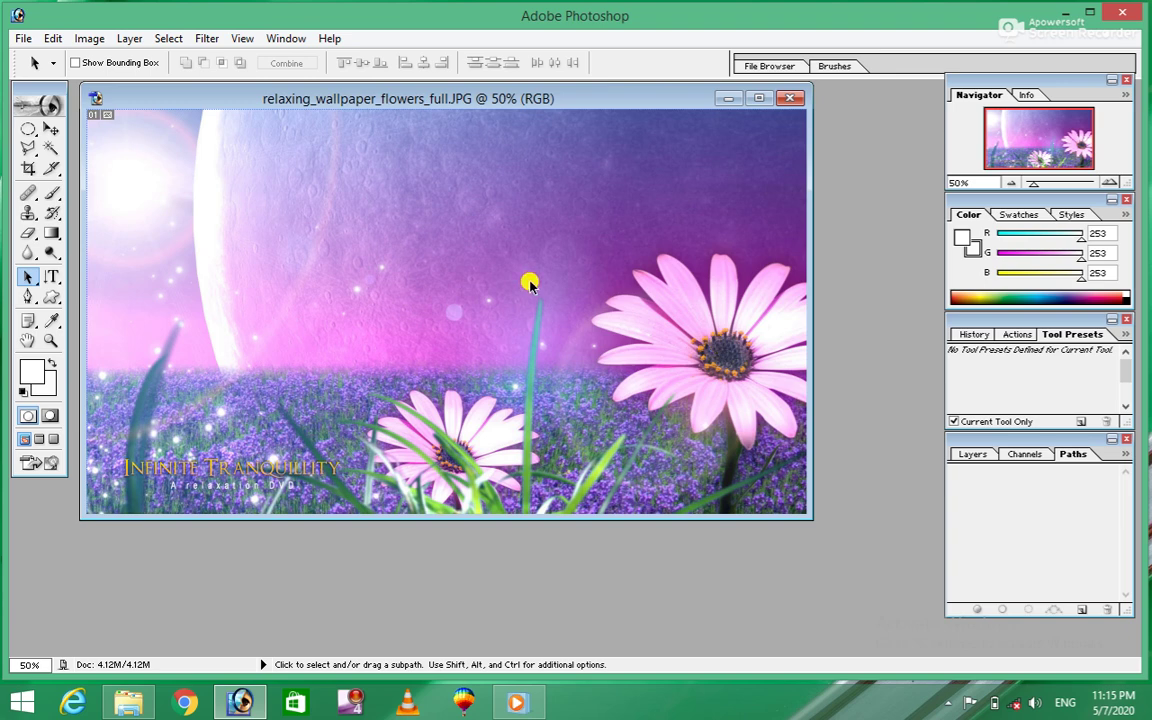
left_click(51, 129)
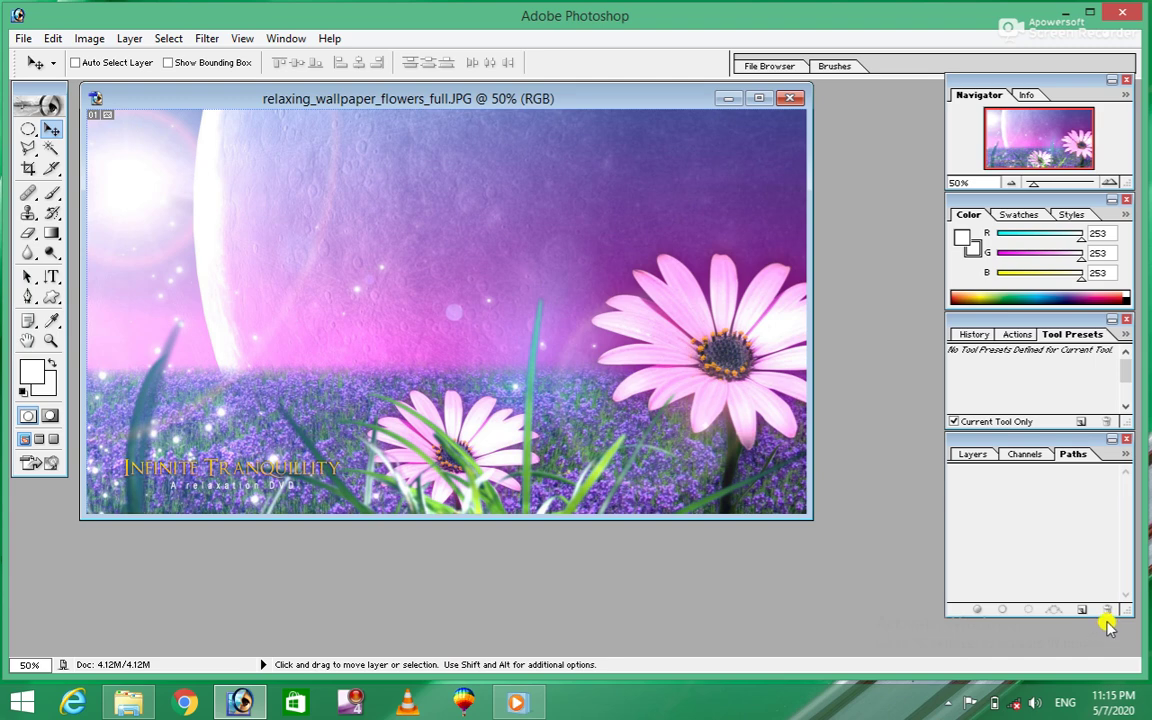
Step: Convert the Background layer into Layer 0 at Normal mode and 100% opacity
left_click(968, 455)
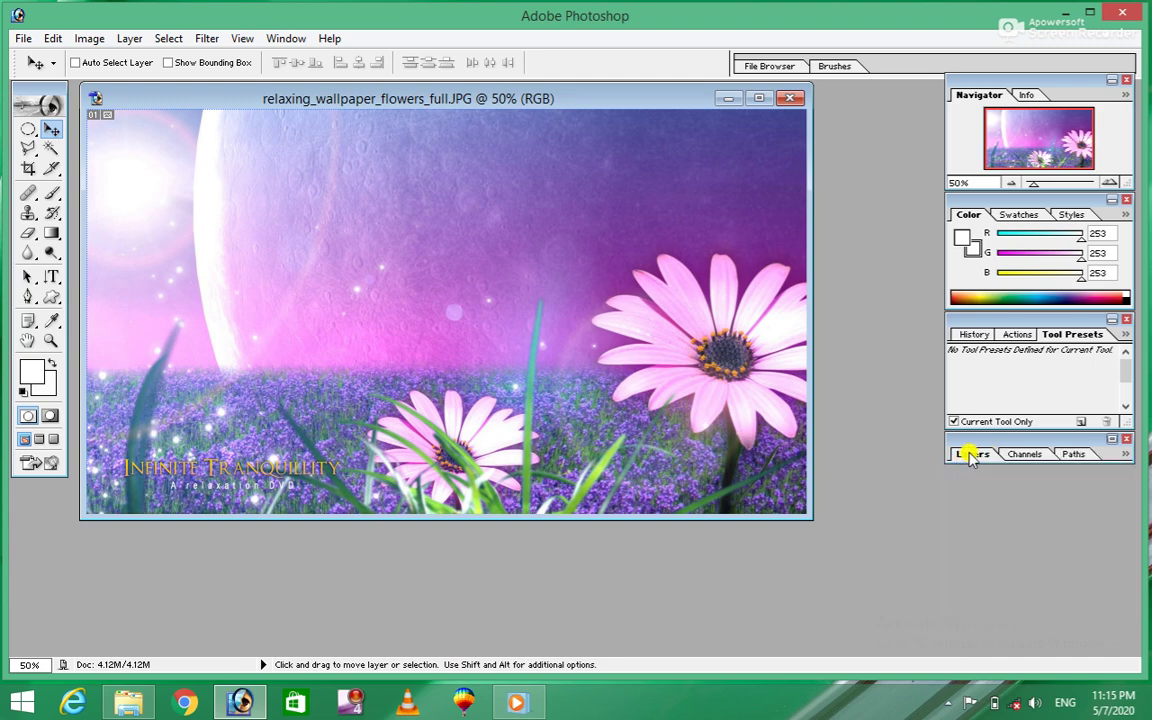
left_click(968, 455)
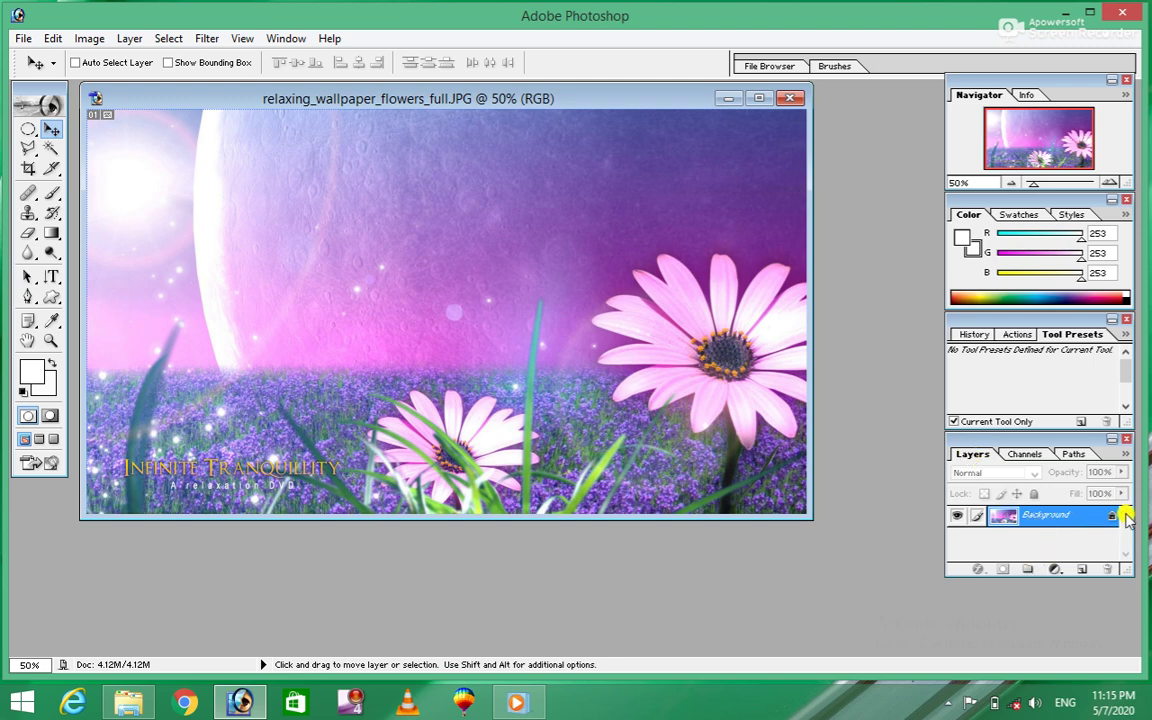
mouse_move(1108, 516)
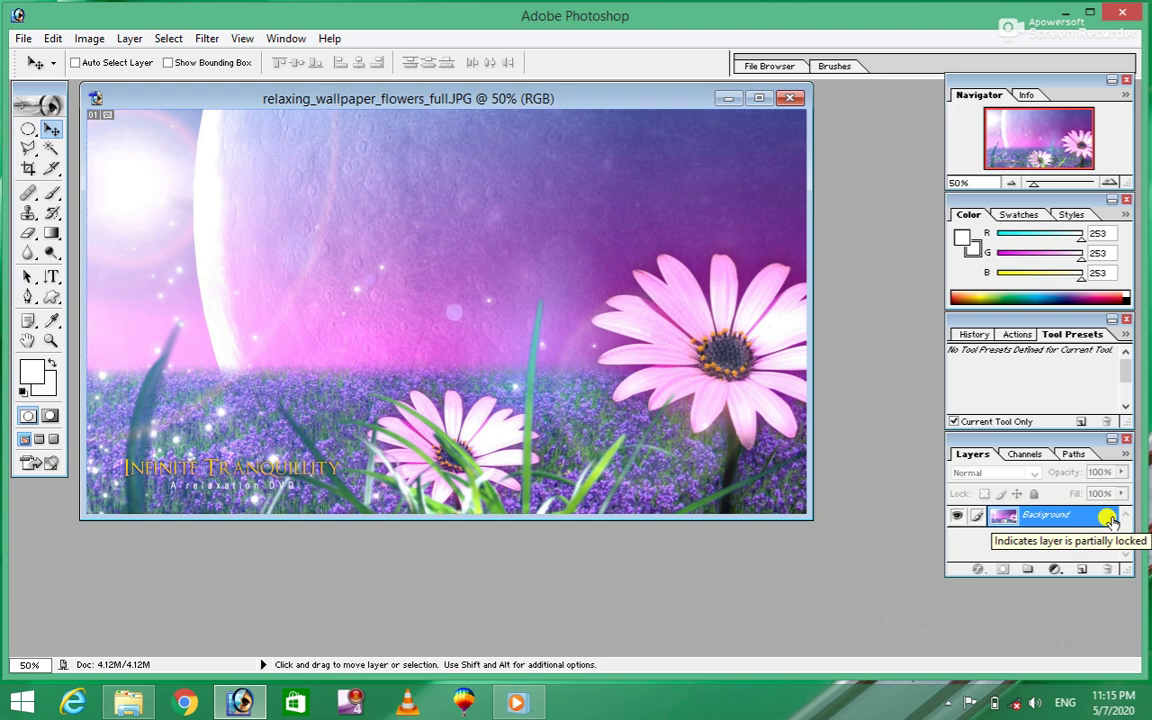
double_click(1108, 518)
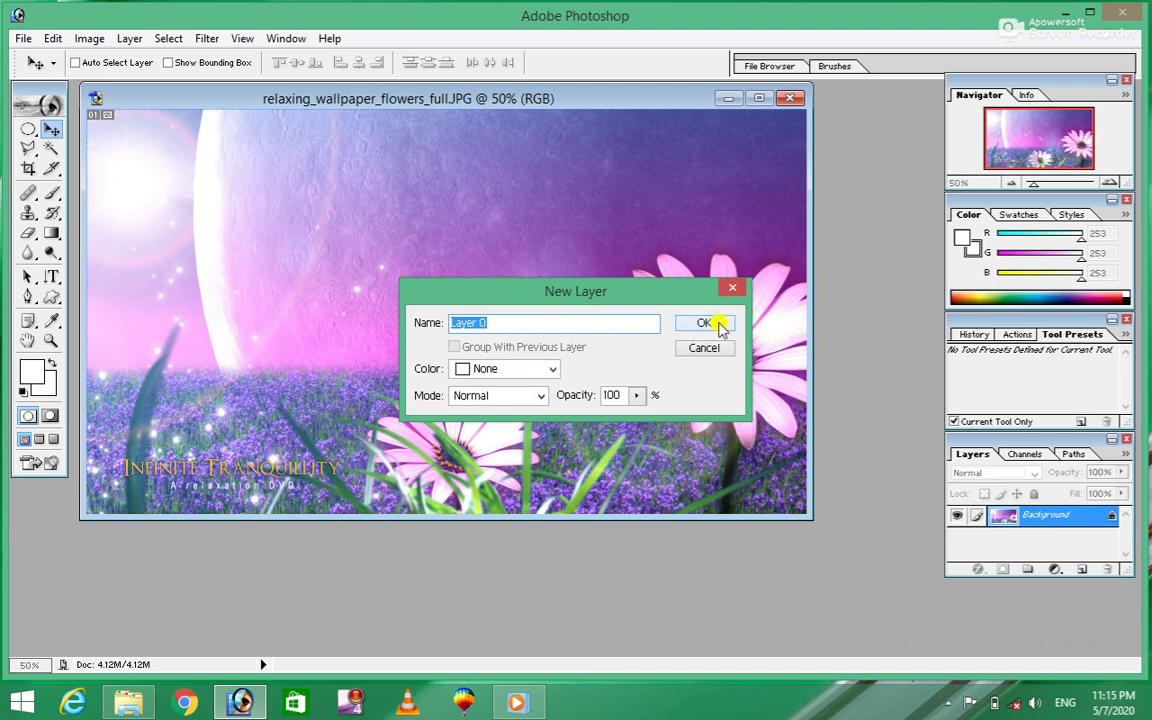
left_click(716, 324)
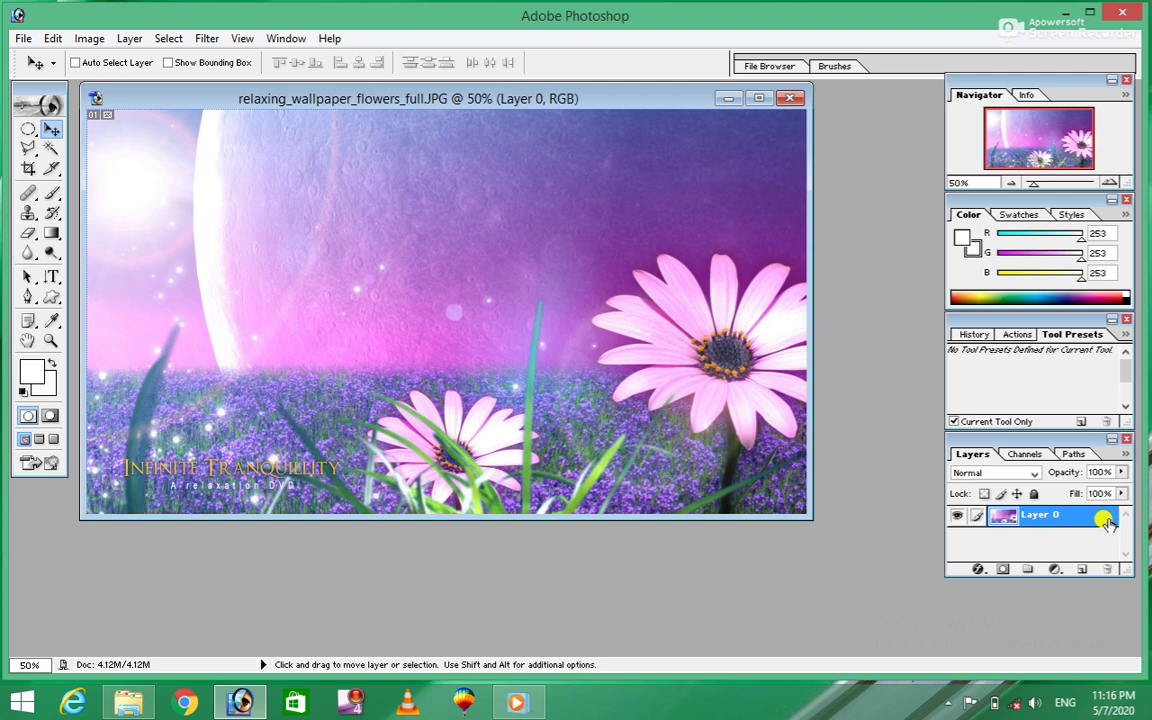
Step: Add a layer mask to Layer 0 using the Layers palette mask button
left_click(131, 39)
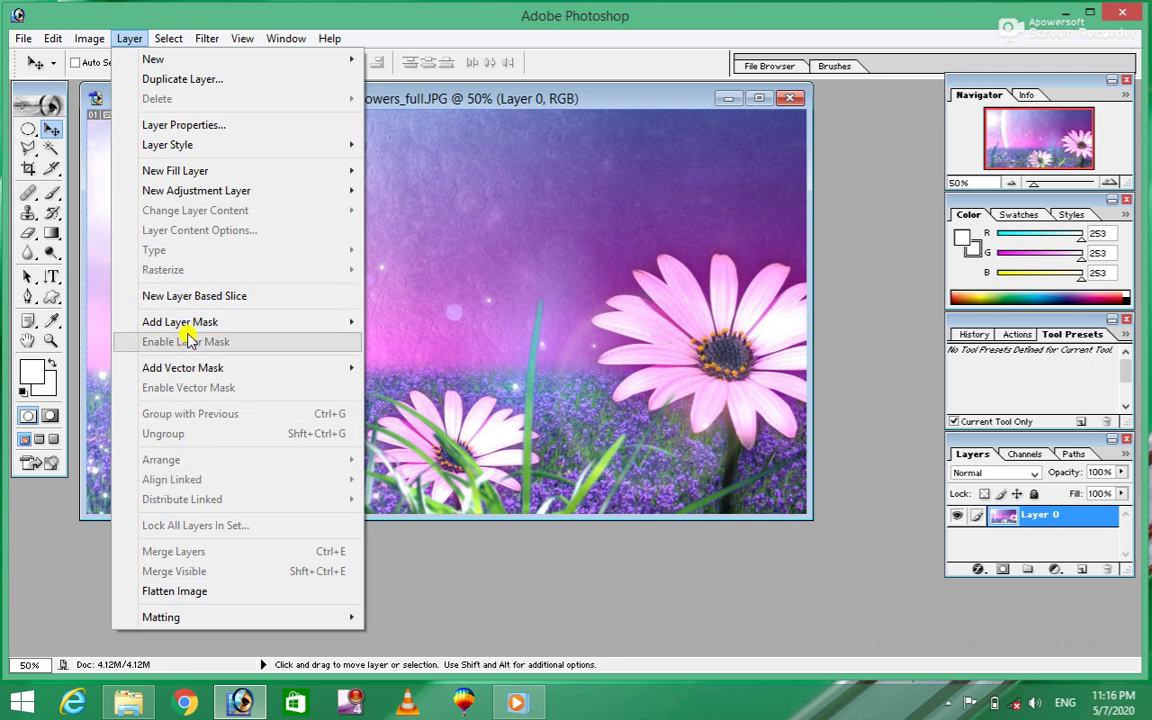
mouse_move(180, 322)
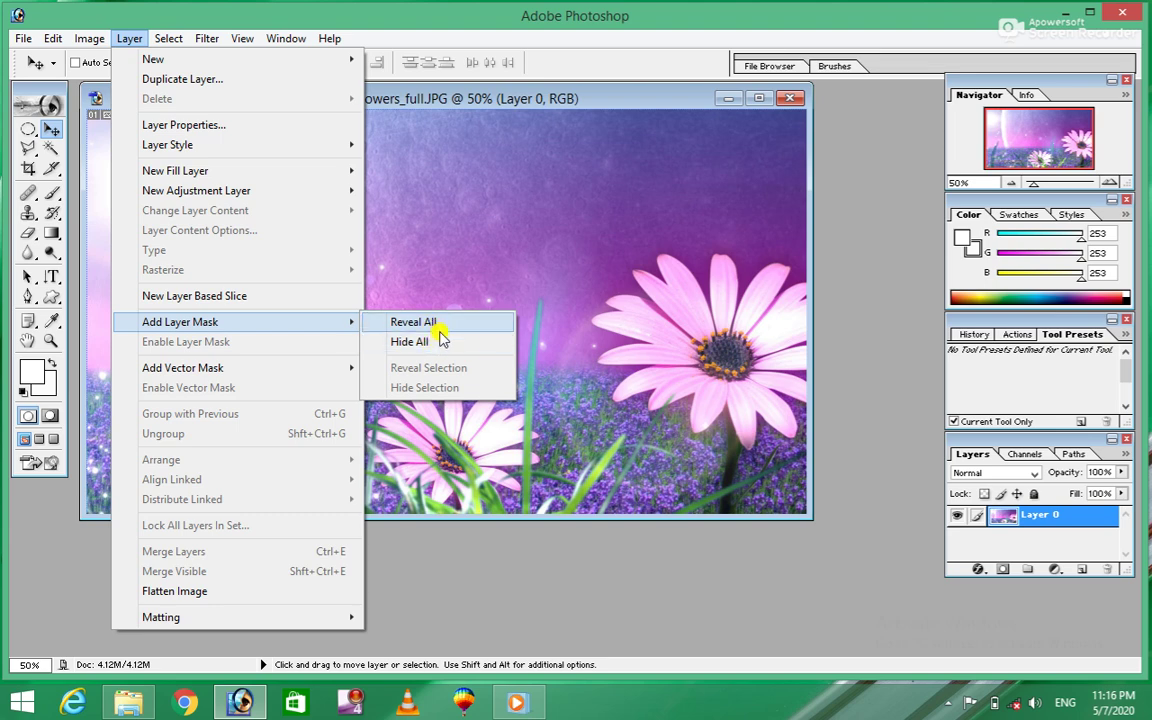
left_click(508, 238)
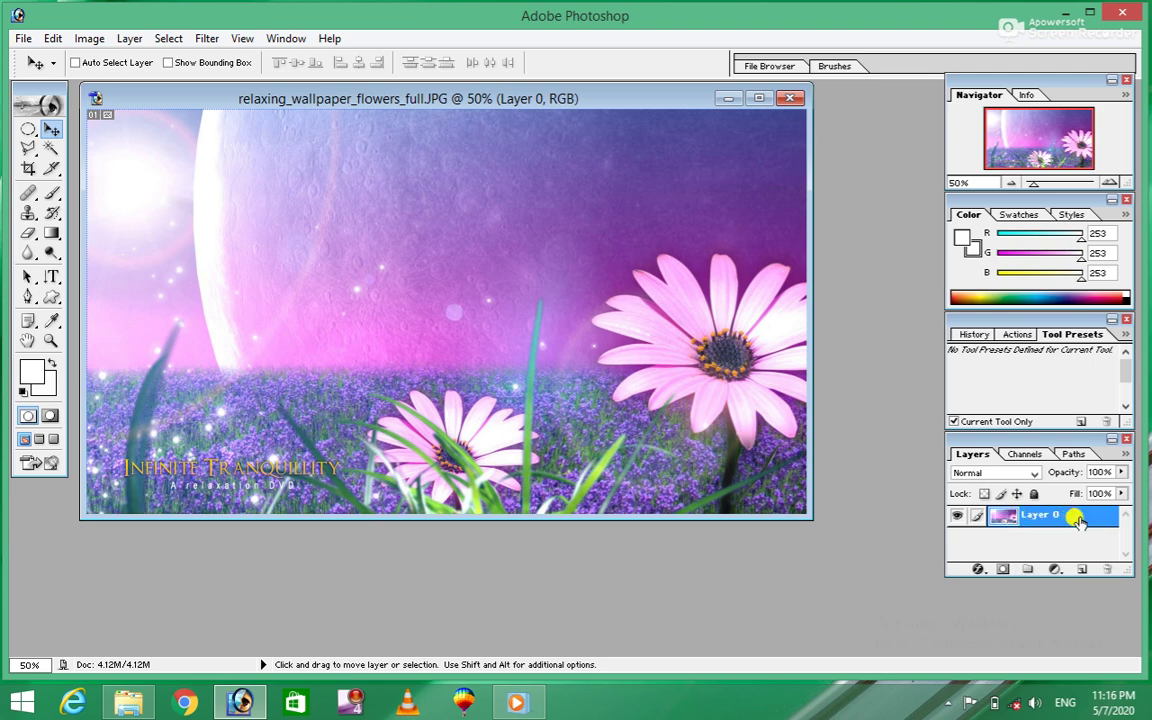
left_click(1001, 570)
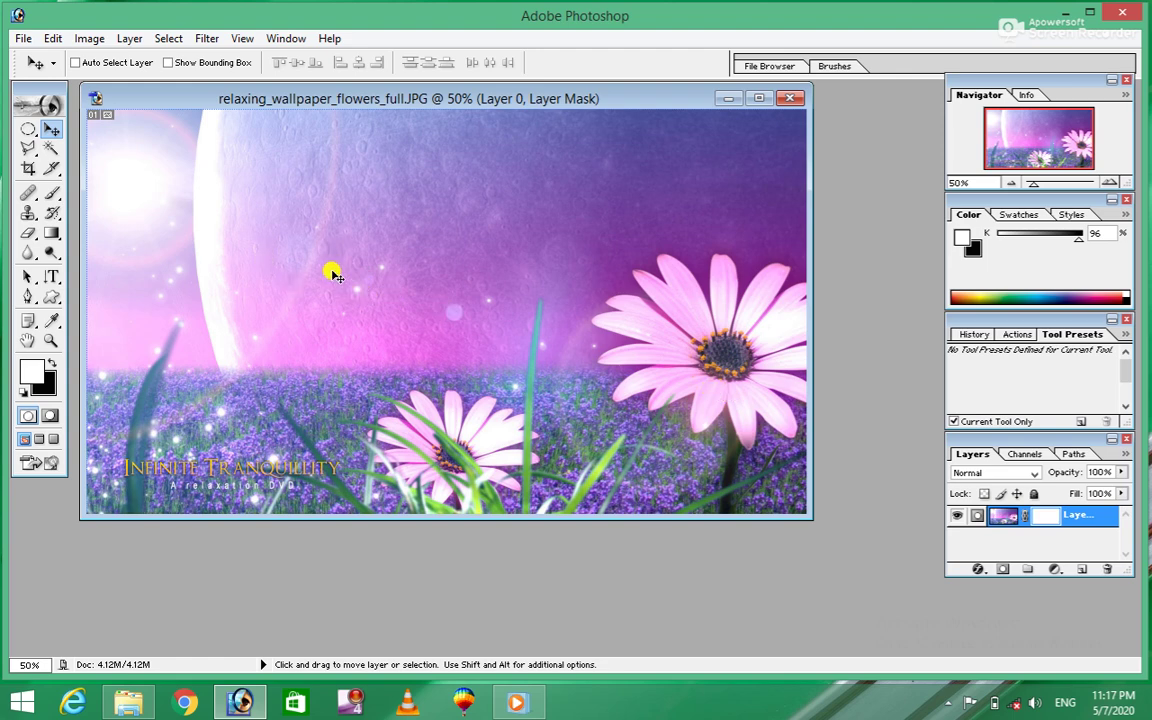
left_click(47, 38)
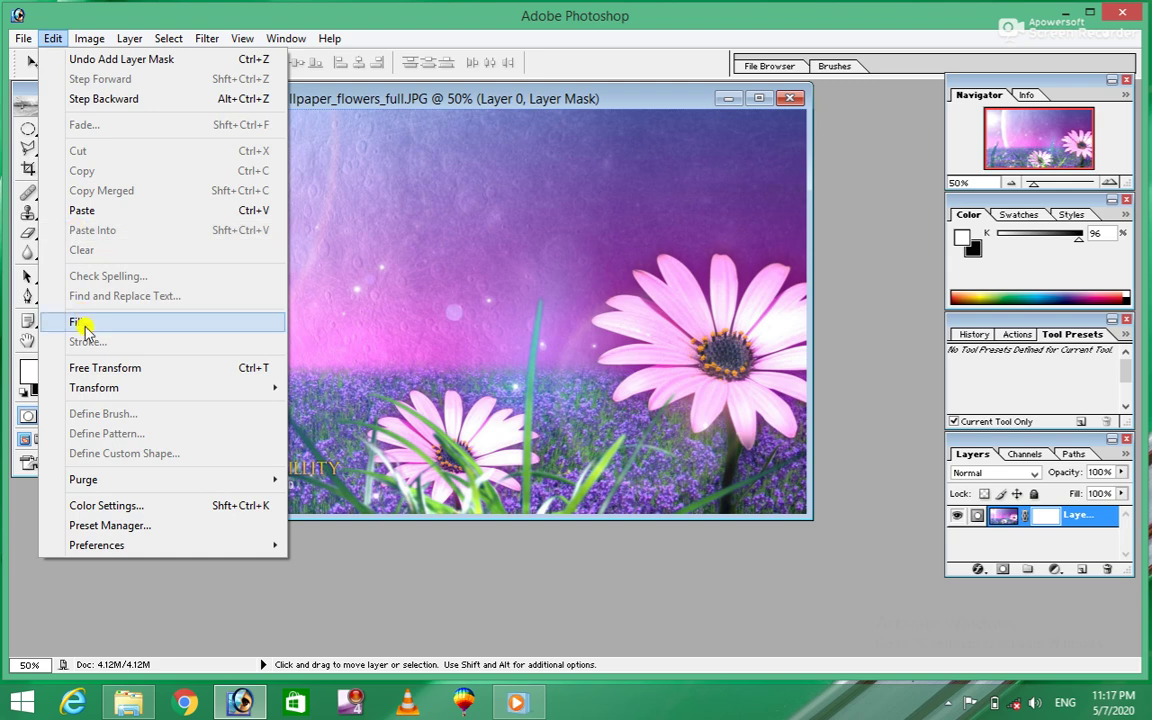
Step: Fill Layer 0's mask with a black foreground colour, hiding the wallpaper
left_click(432, 321)
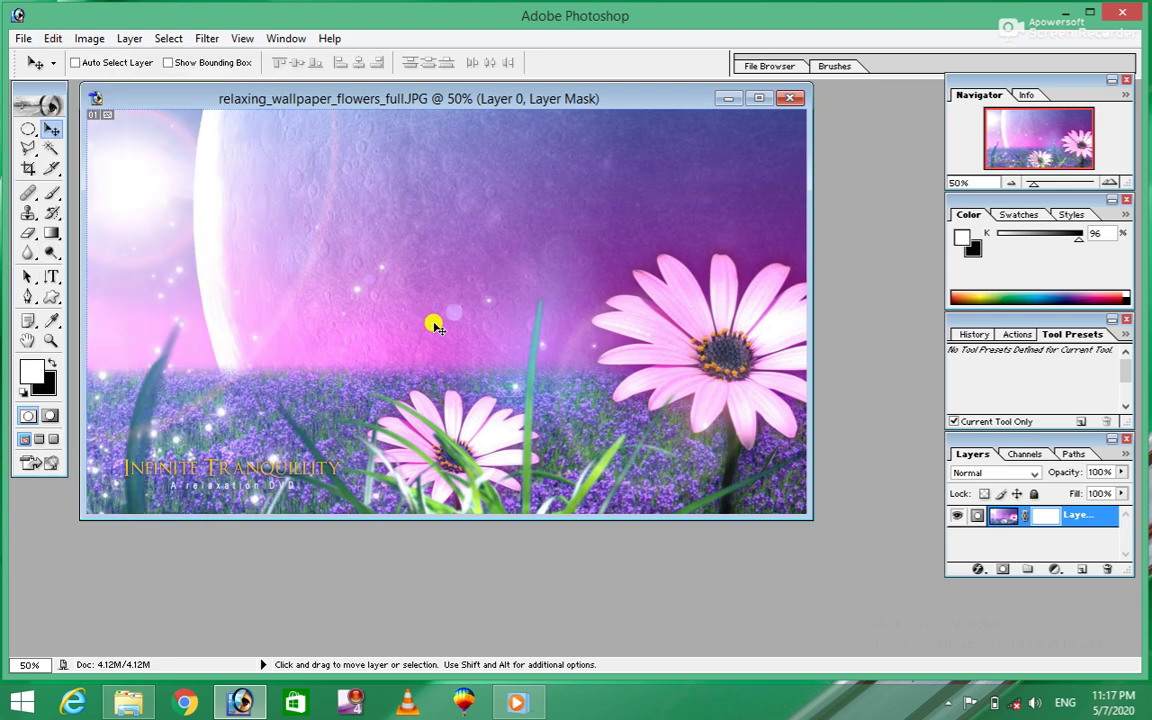
left_click(53, 364)
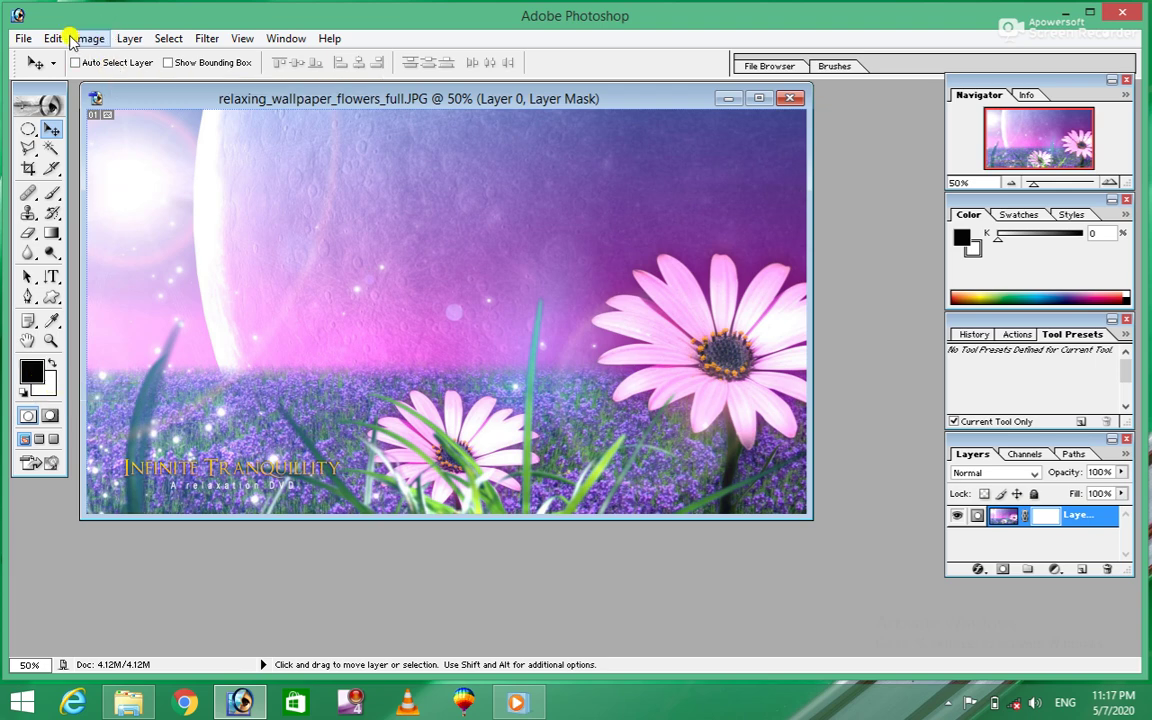
left_click(55, 36)
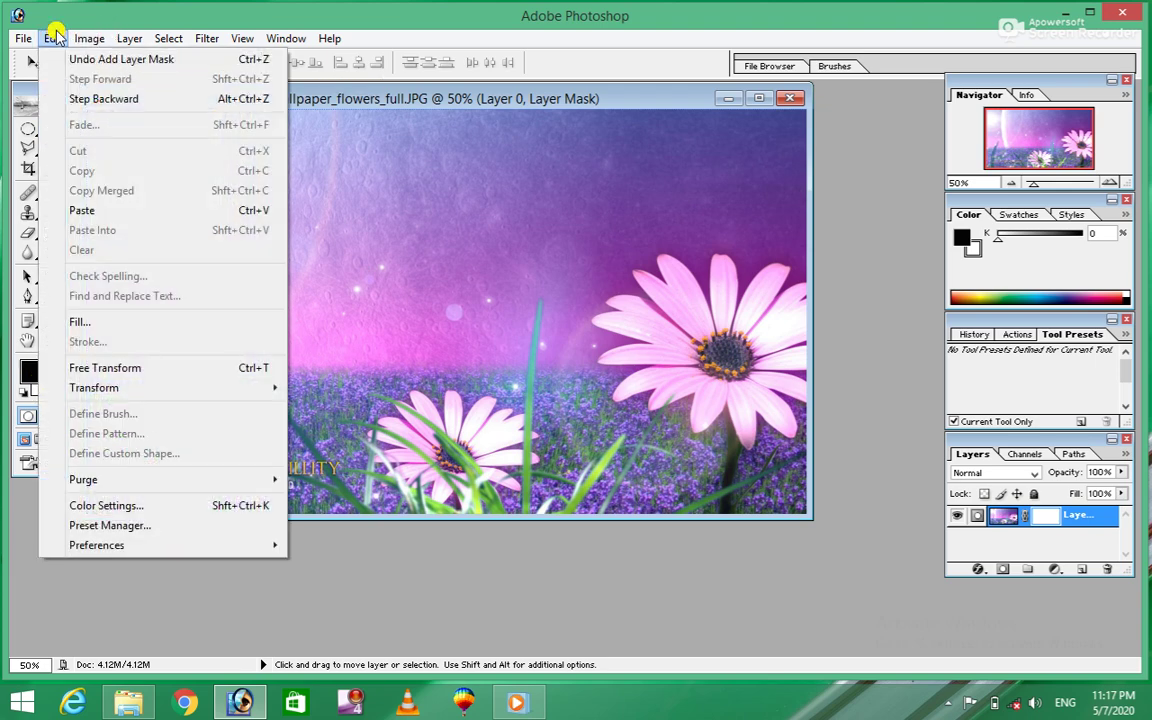
left_click(97, 325)
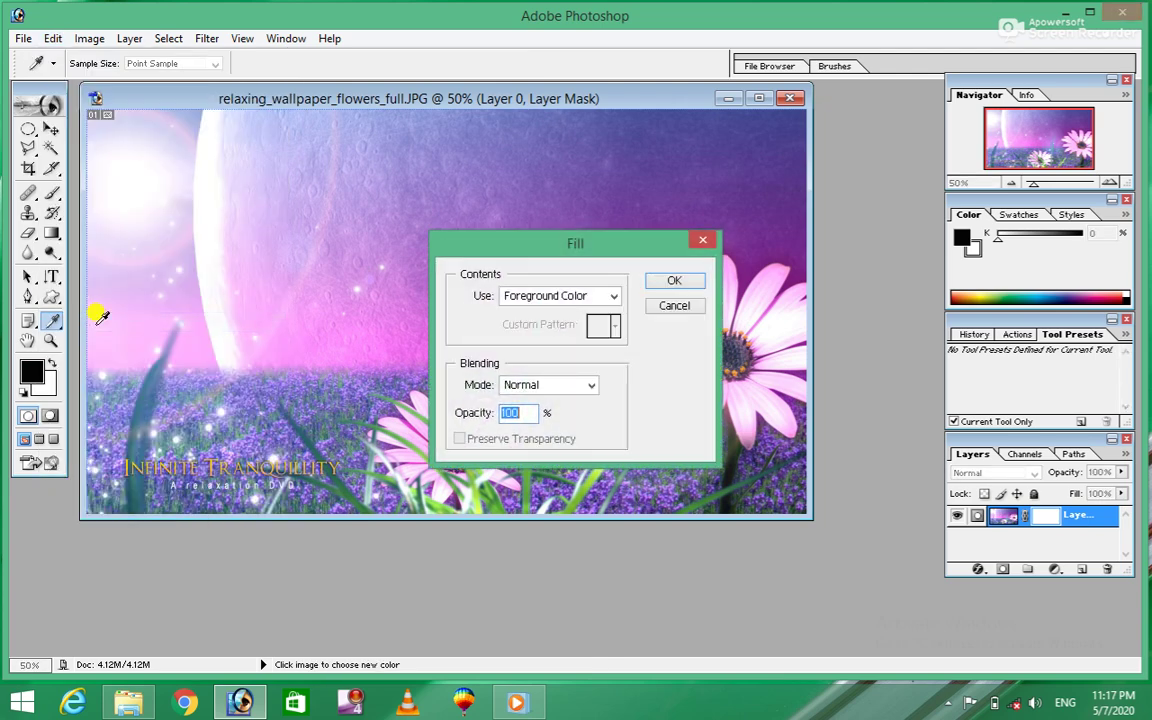
left_click(676, 281)
key("v")
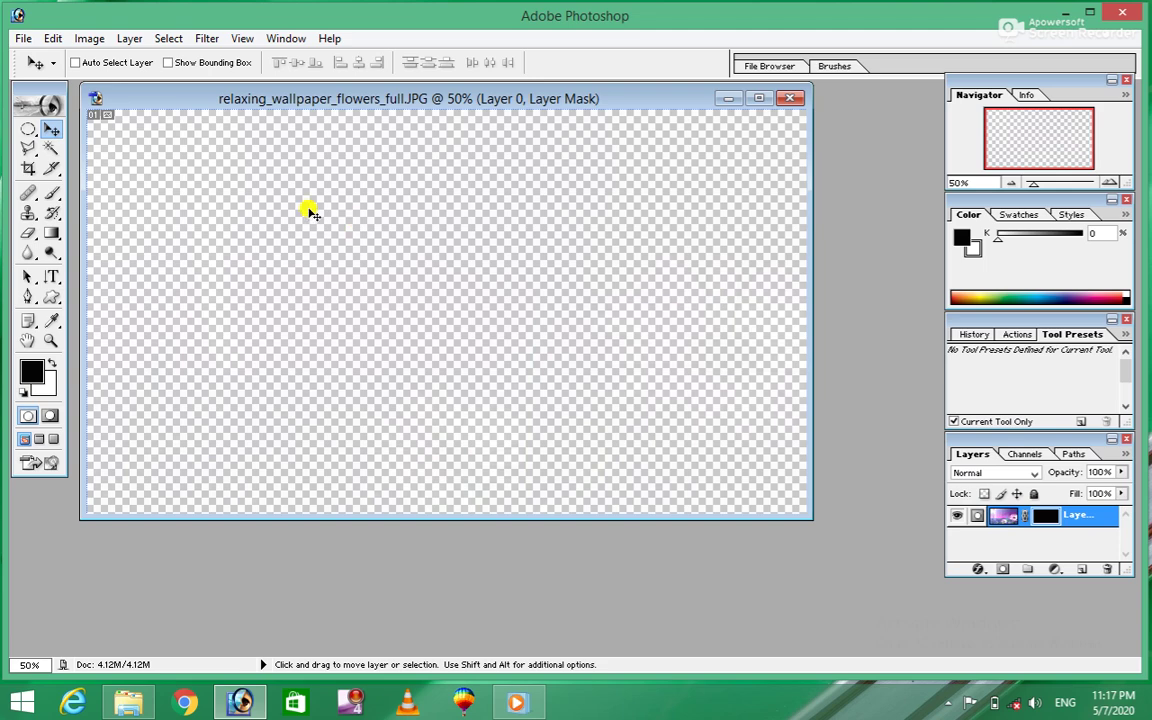
Step: Refill the mask with a white foreground colour at 100% opacity to reveal the wallpaper
left_click(52, 38)
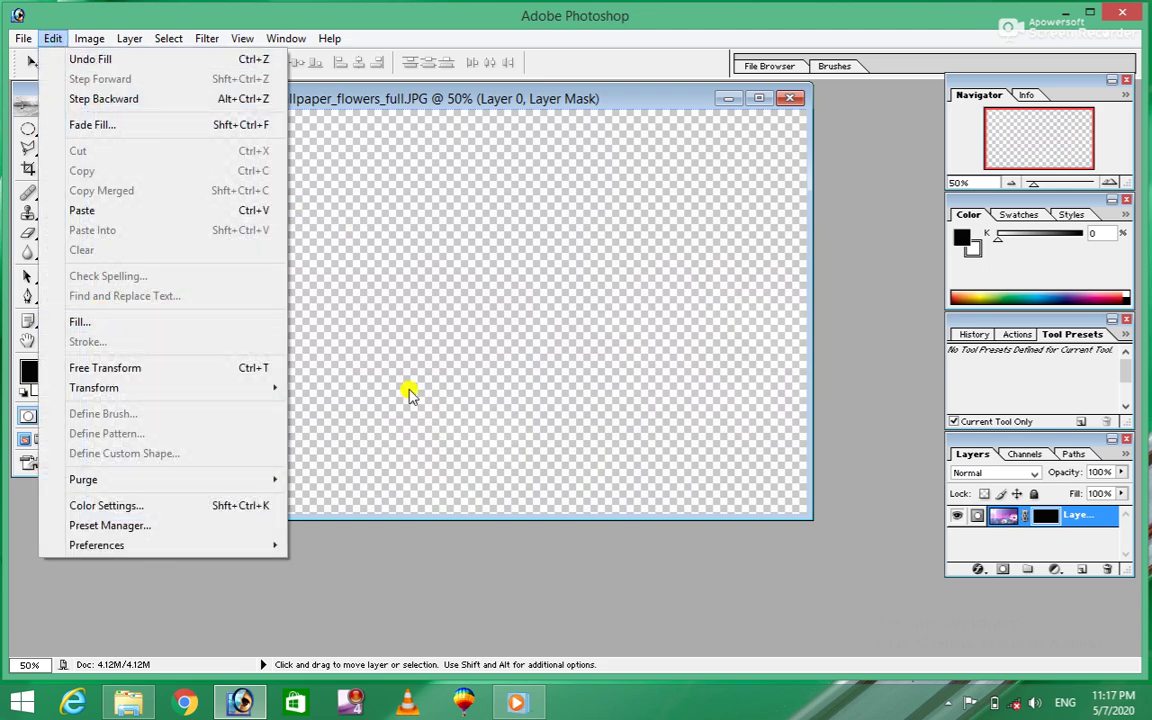
left_click(368, 352)
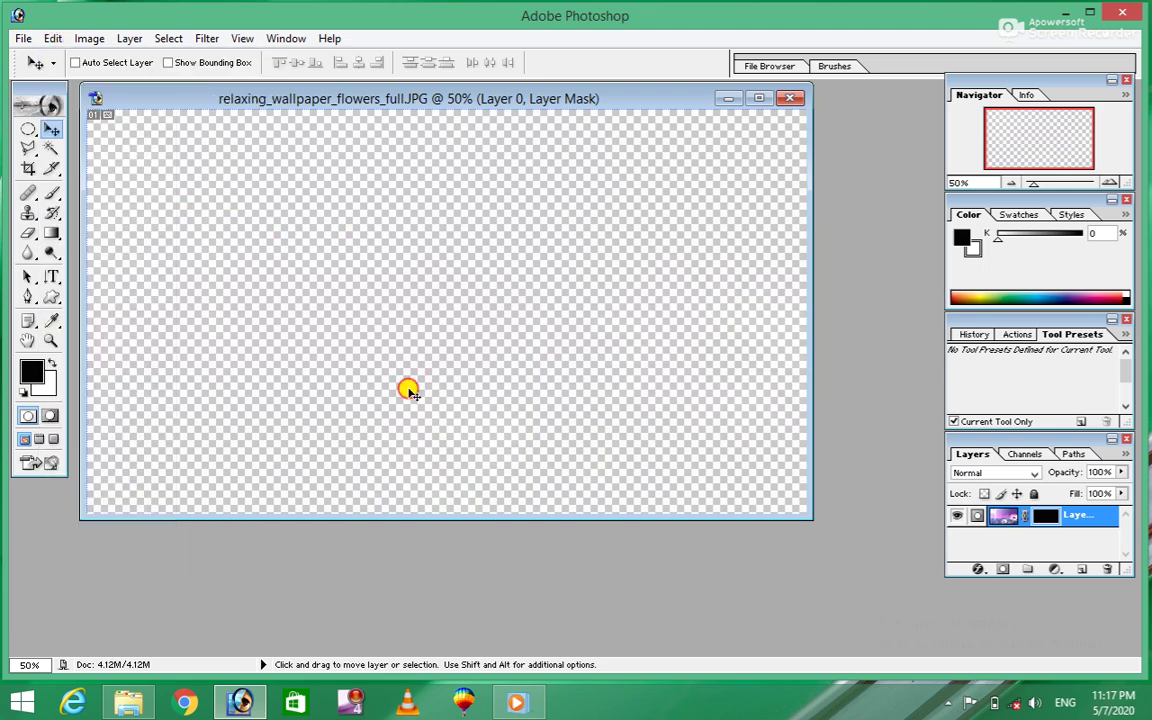
left_click(52, 363)
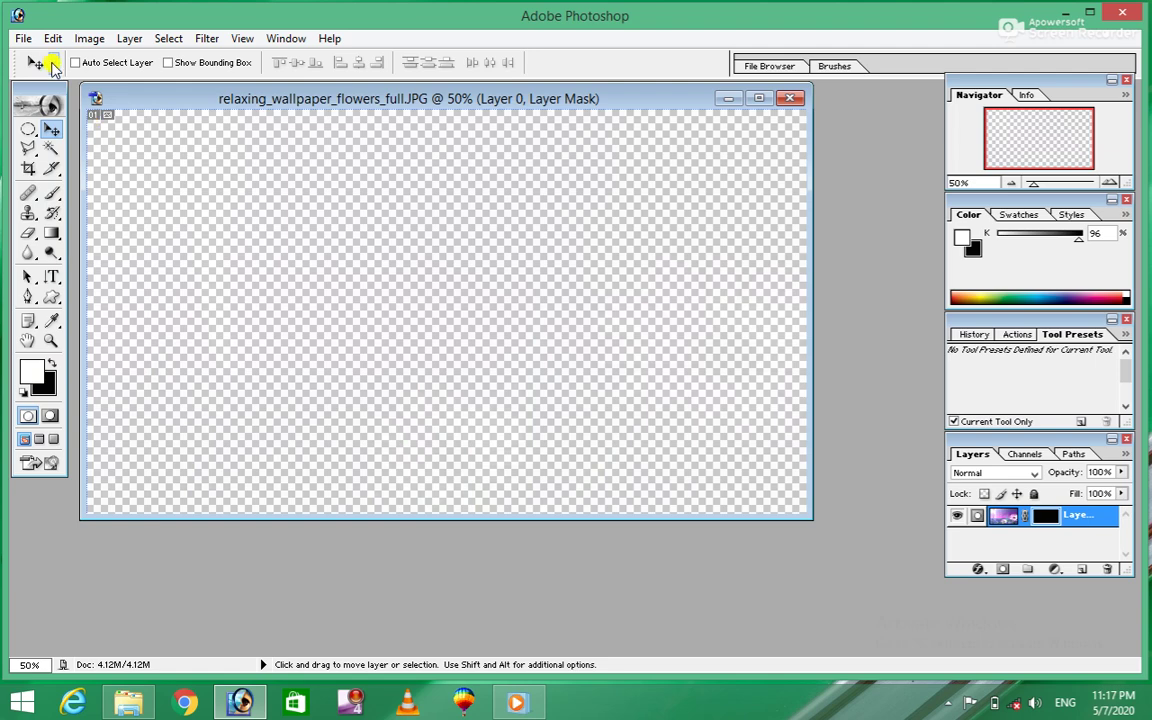
left_click(55, 44)
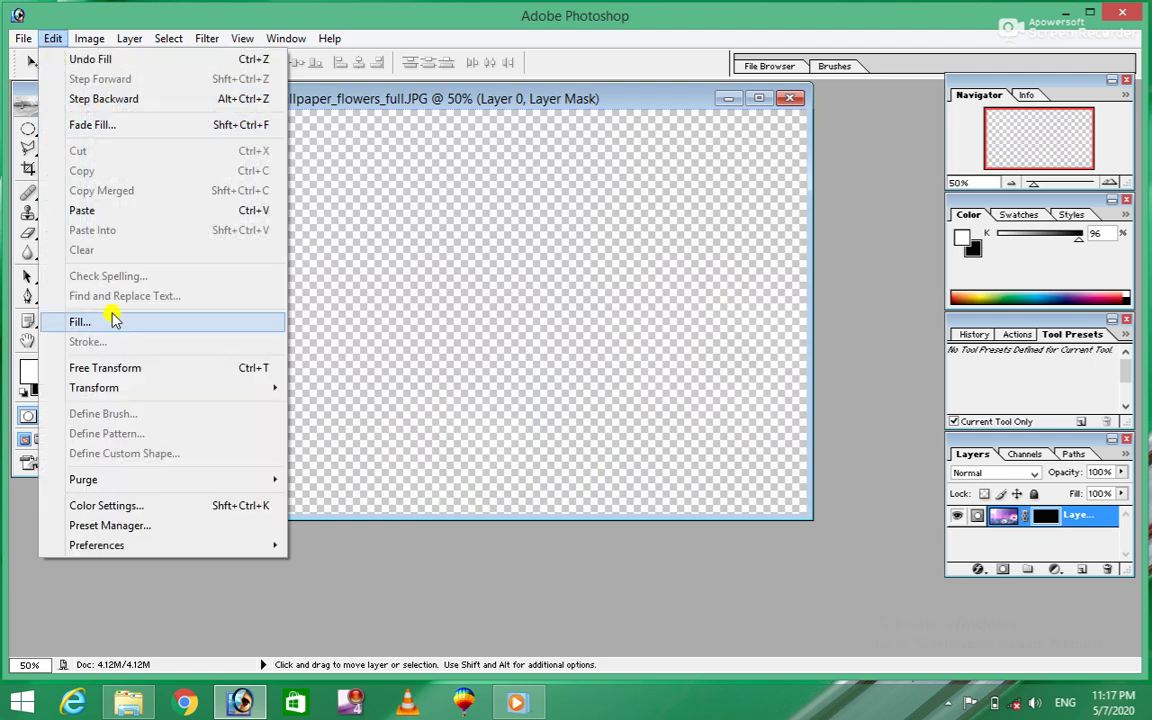
left_click(110, 312)
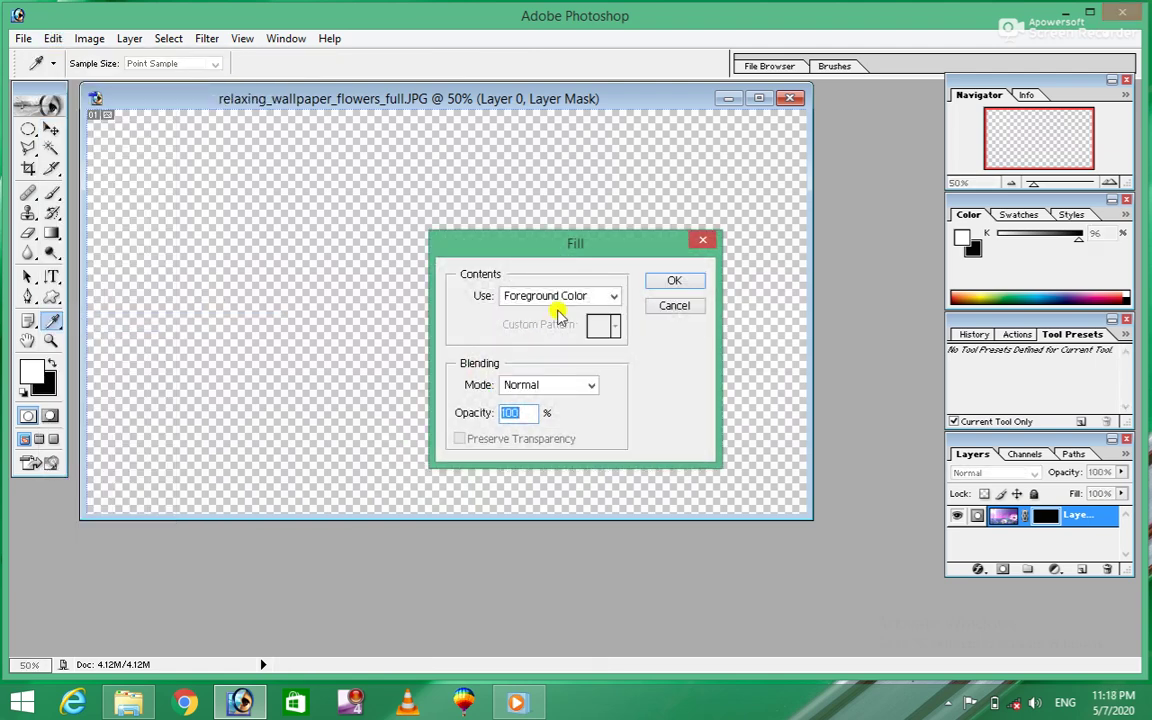
left_click(676, 281)
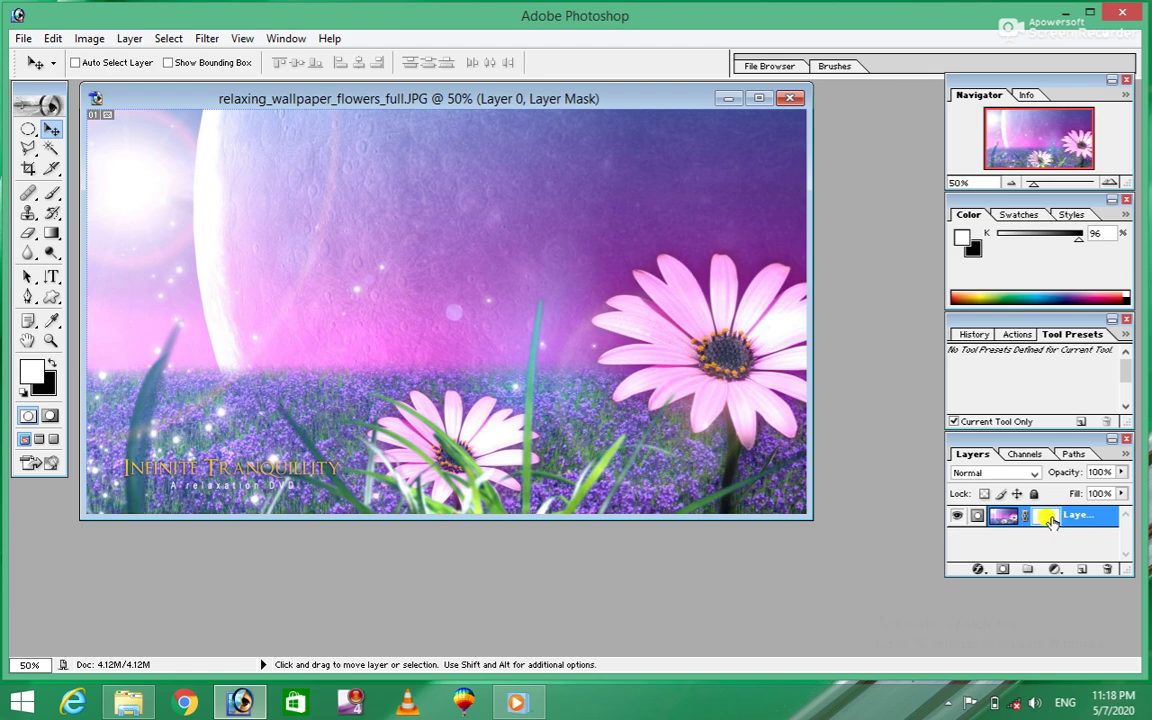
Step: Target Layer 0's image thumbnail and discard its layer mask
left_click(1005, 517)
left_click(130, 40)
mouse_move(190, 322)
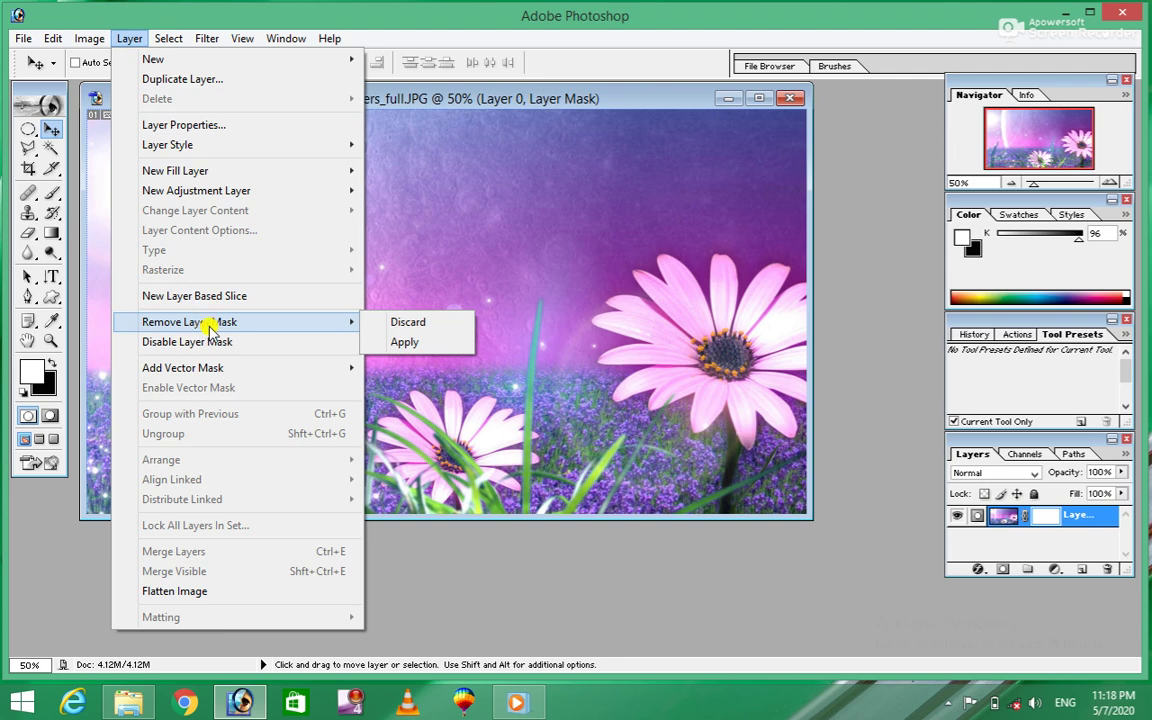
left_click(441, 331)
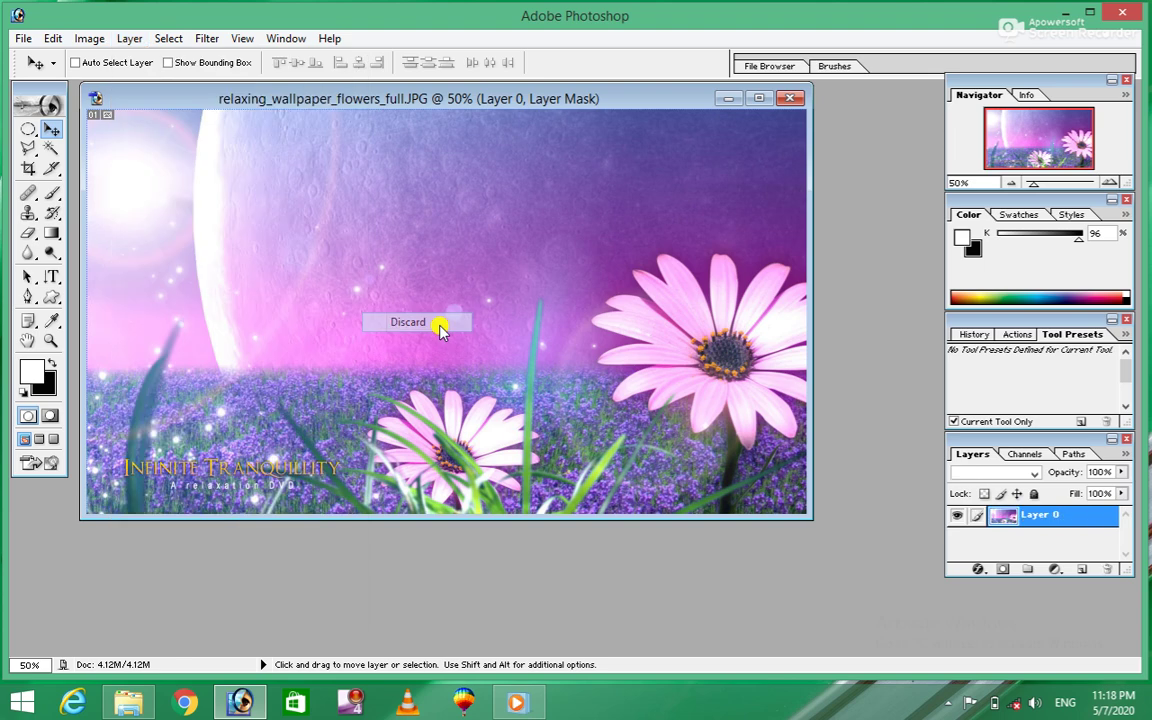
Step: Add a Hide All layer mask, then discard that mask as well
left_click(88, 38)
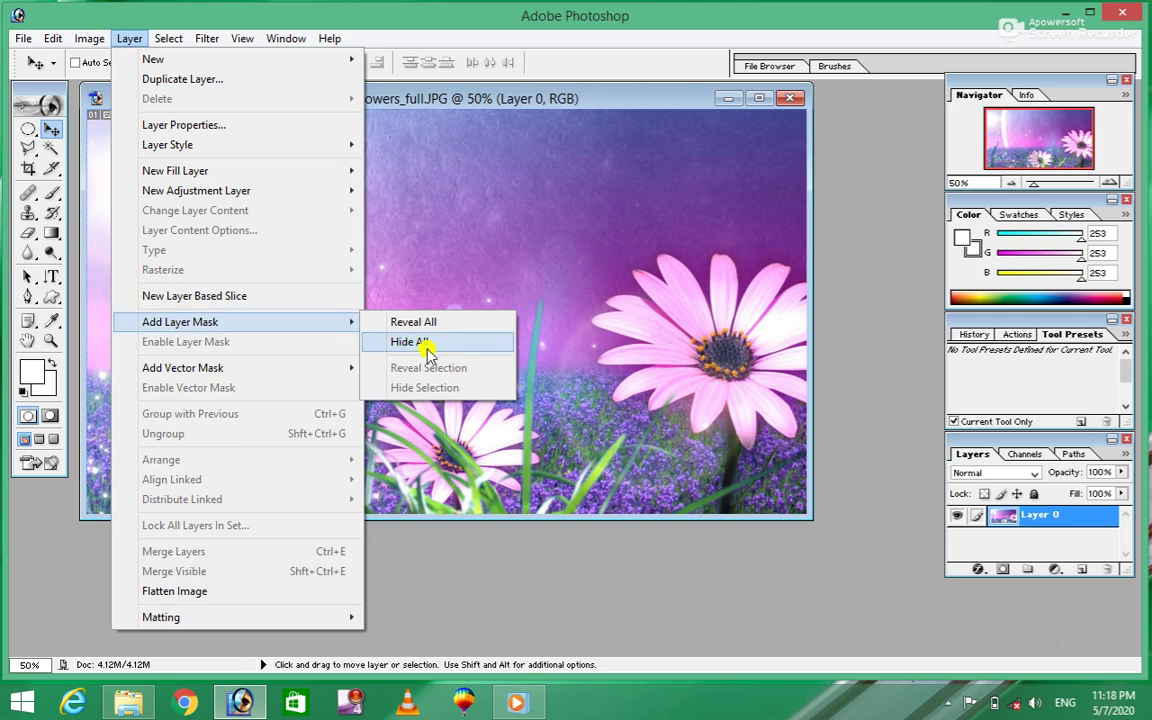
left_click(424, 345)
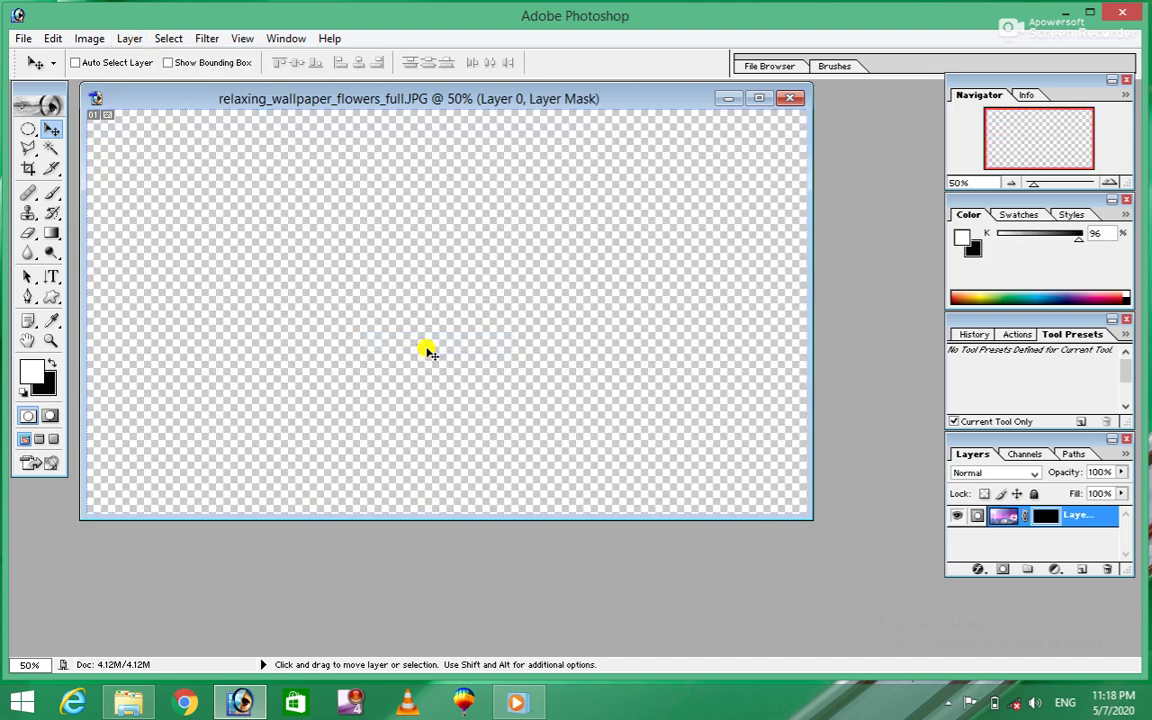
left_click(128, 38)
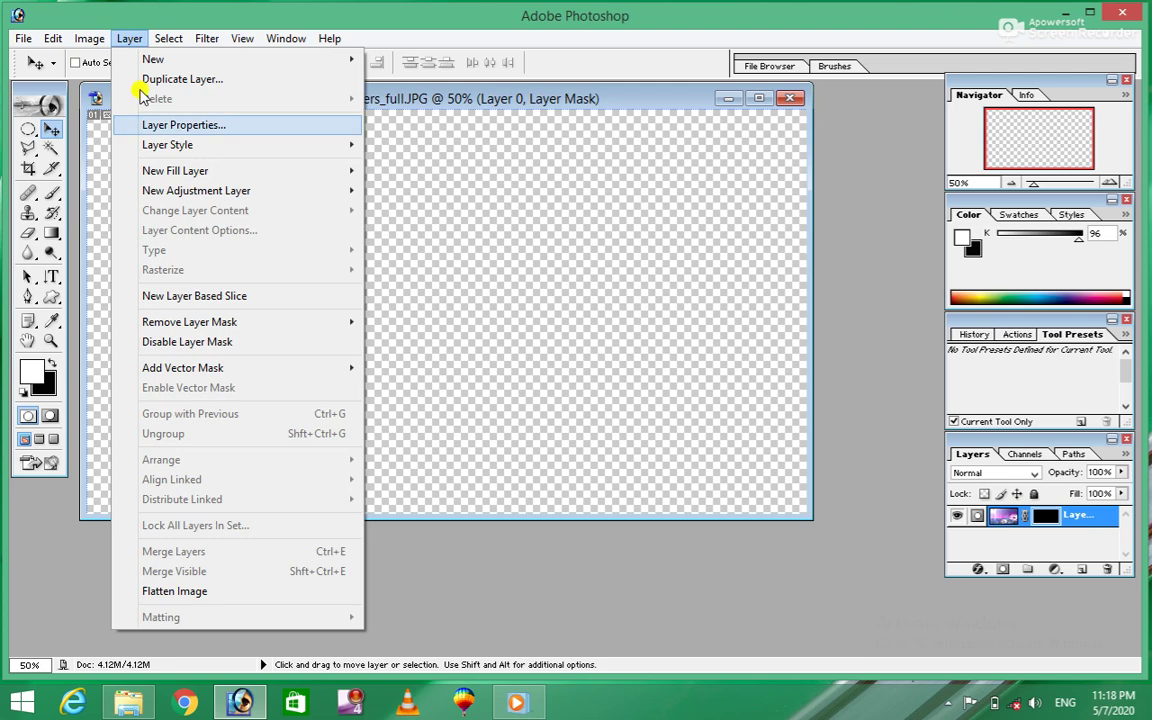
mouse_move(190, 322)
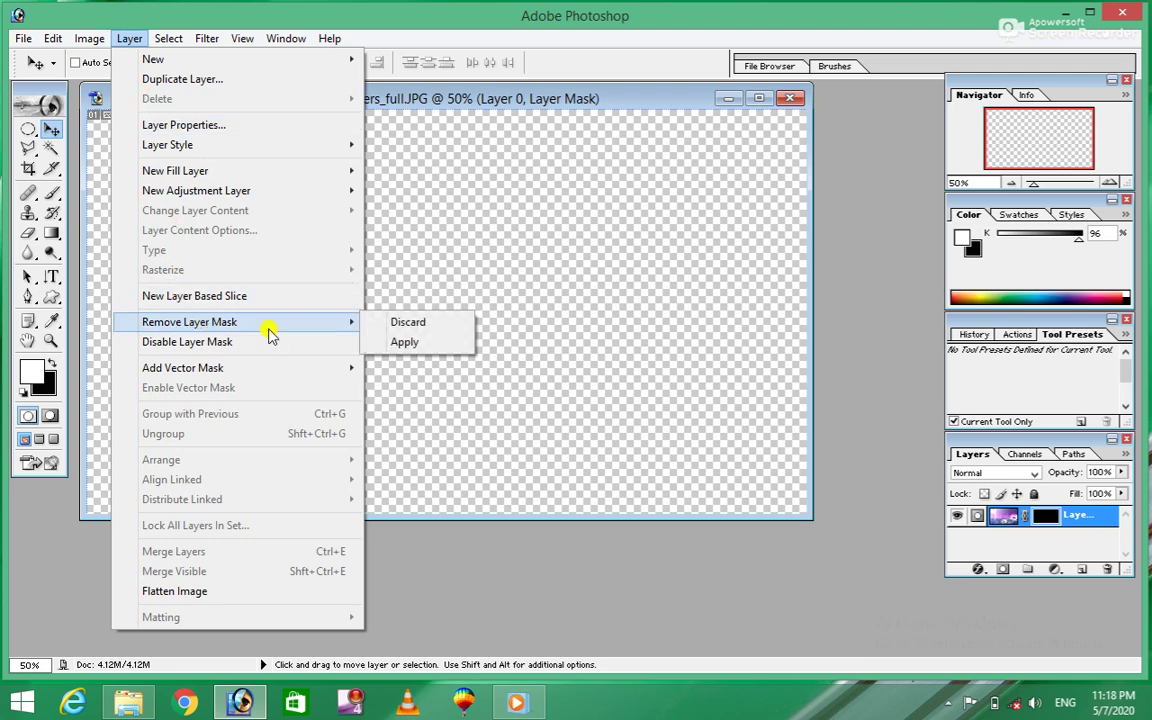
left_click(417, 325)
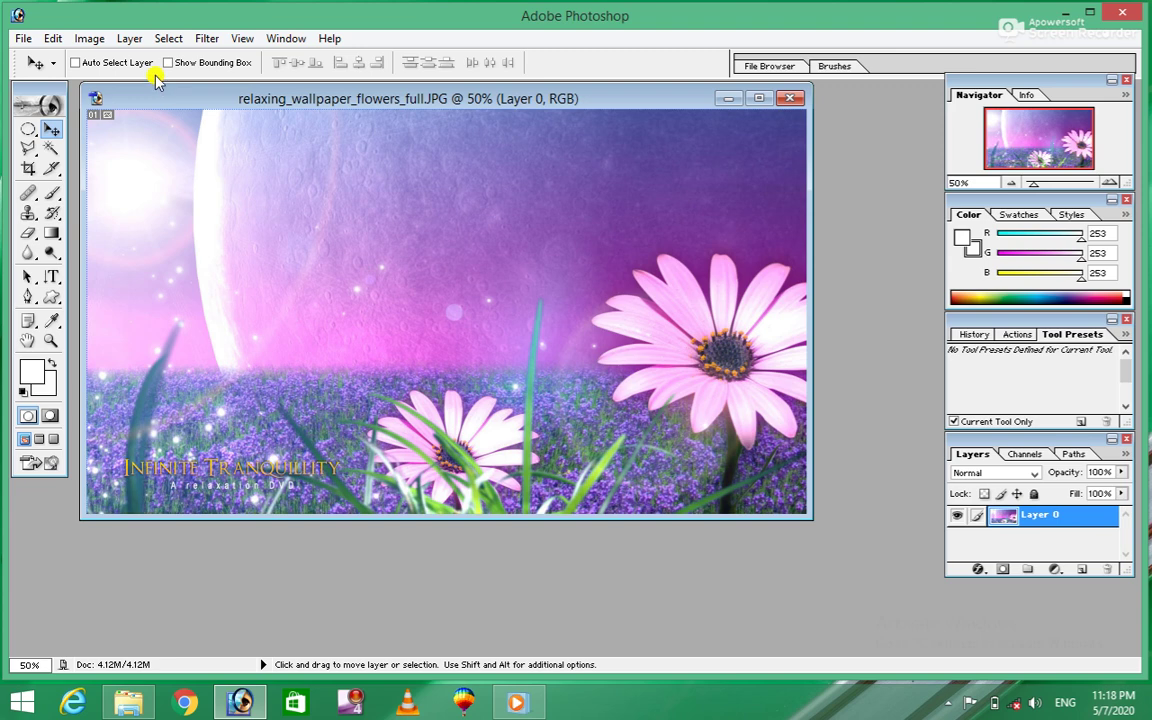
left_click(130, 39)
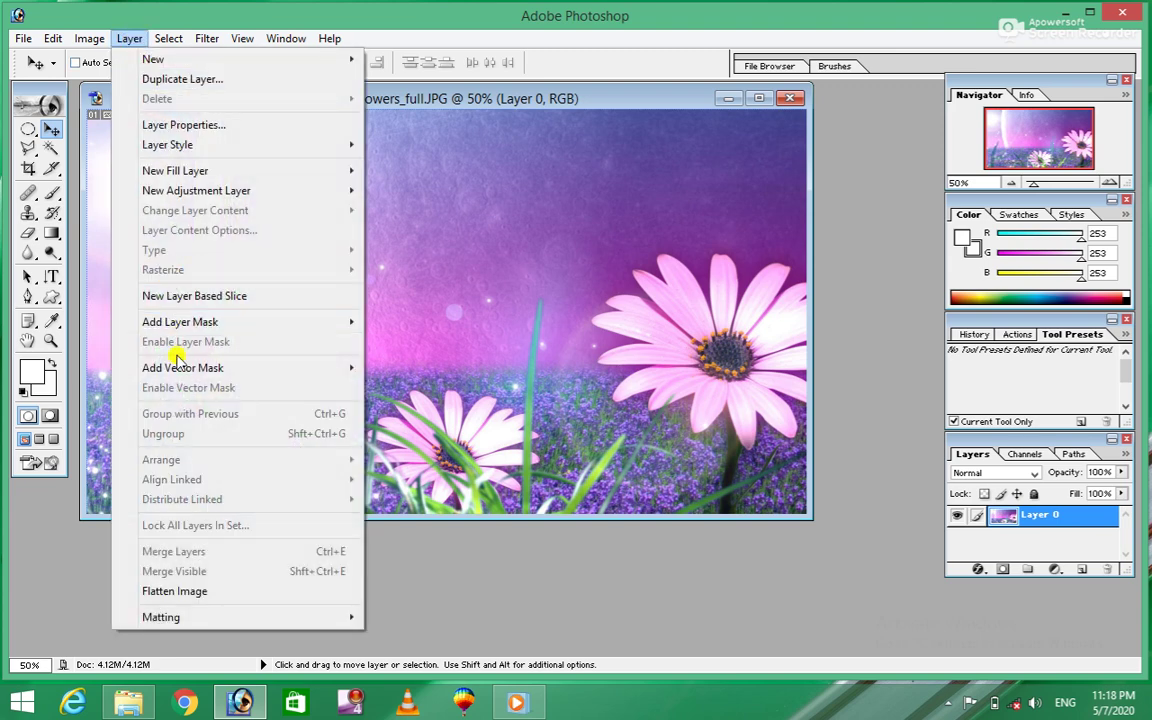
mouse_move(183, 368)
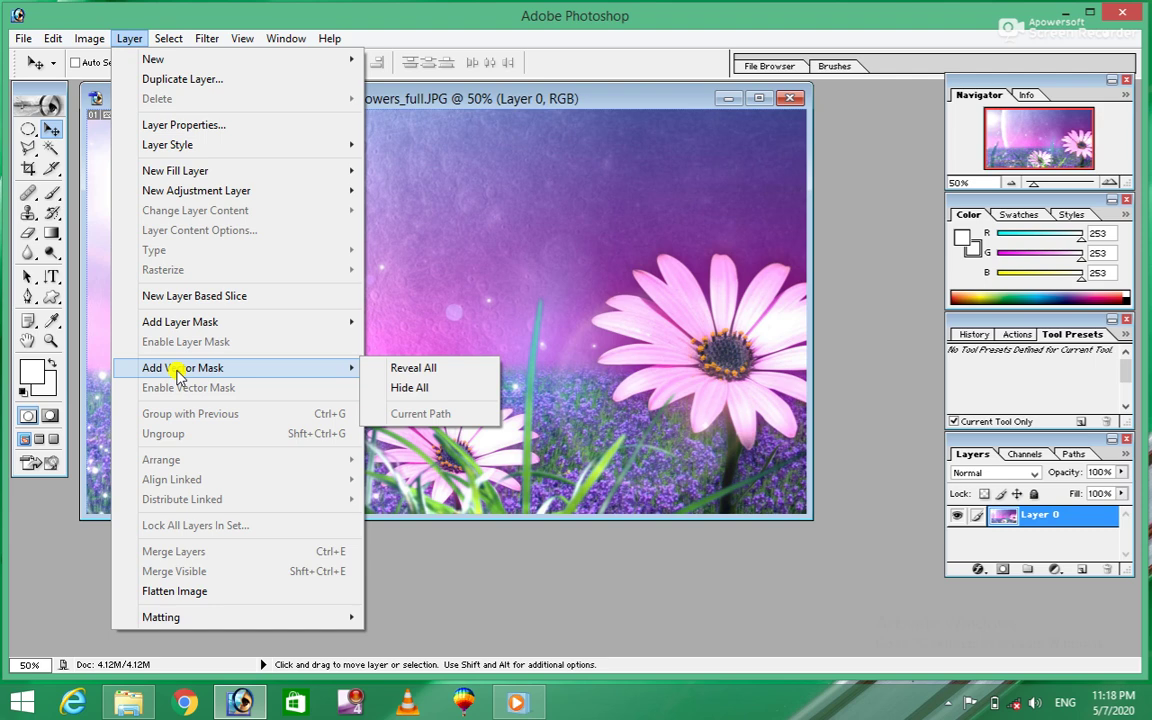
Step: Draw a large heart custom shape across the flower wallpaper
left_click(470, 228)
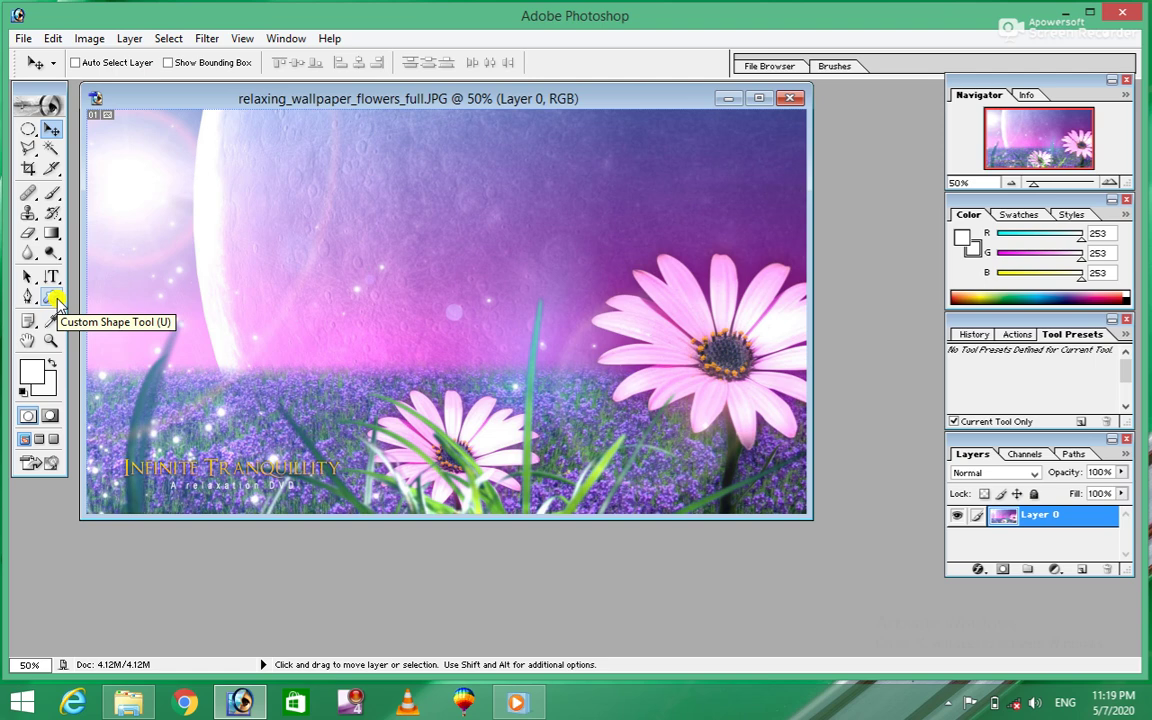
left_click(54, 300)
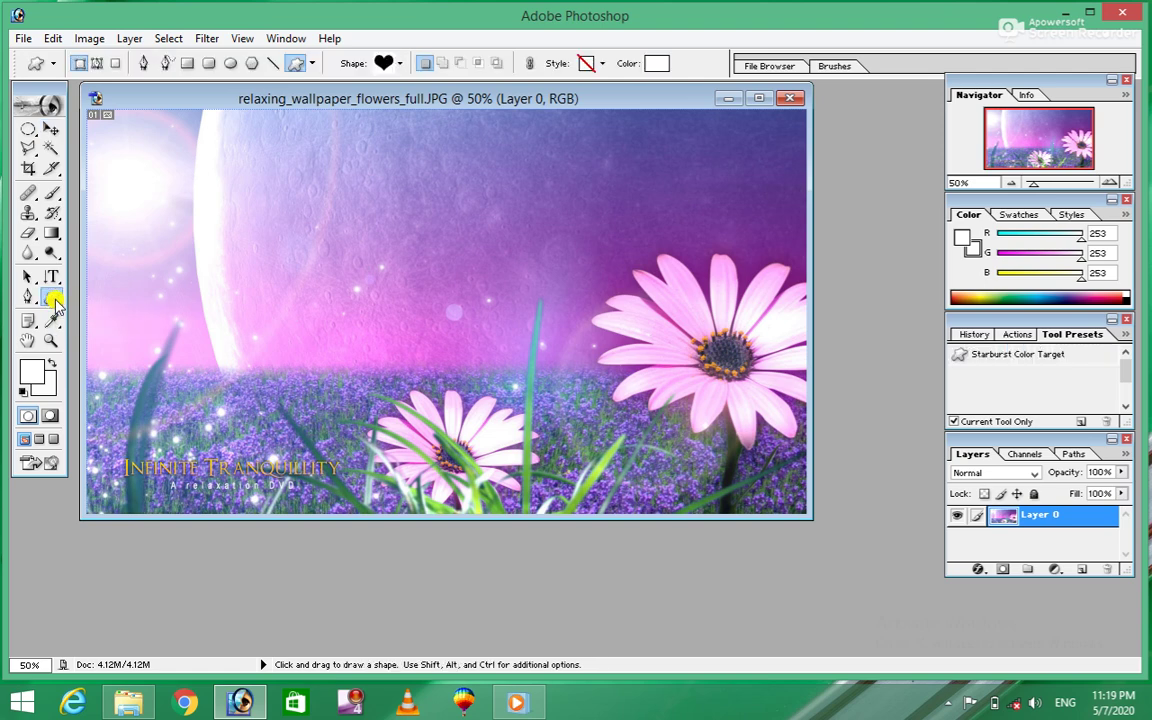
left_click(399, 63)
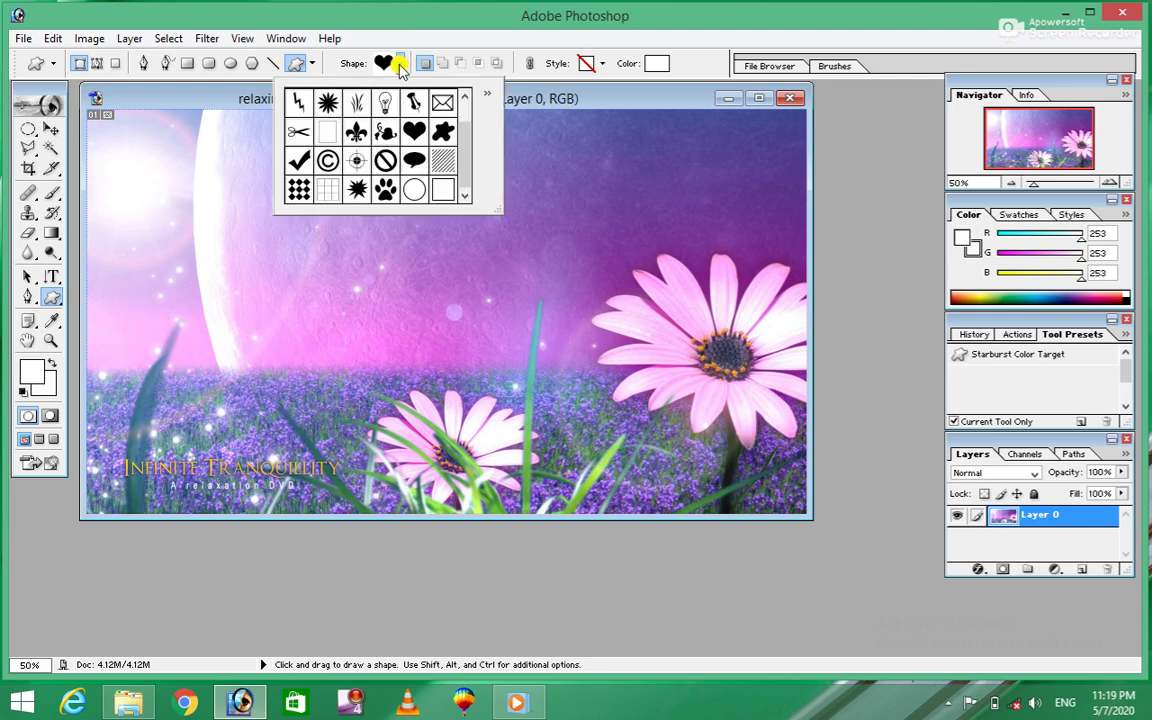
left_click(415, 133)
double_click(415, 133)
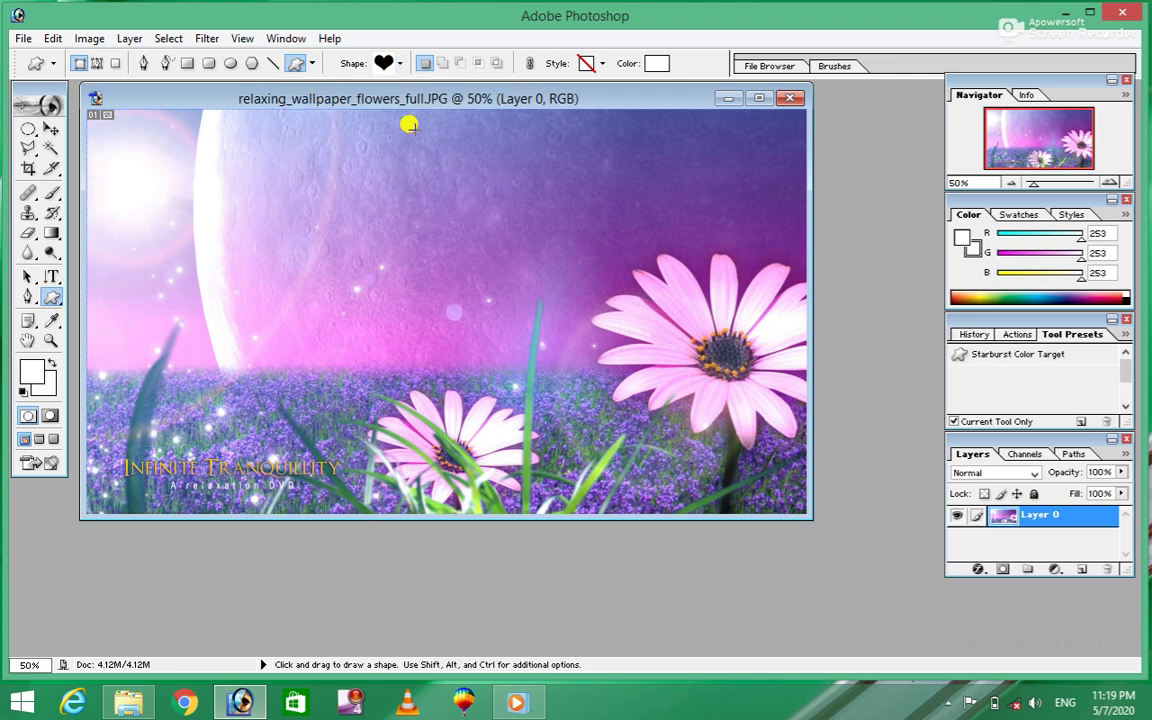
left_click_drag(284, 180, 730, 465)
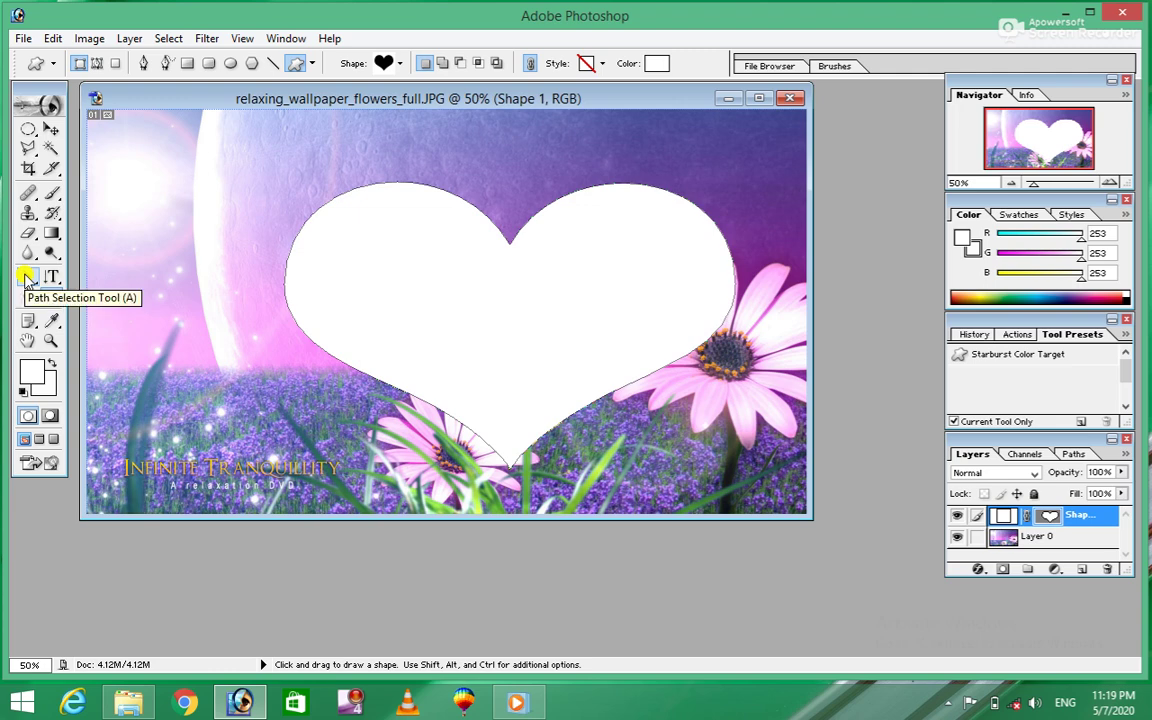
Step: Shift the heart up and to the left with the Path Selection tool
left_click(27, 279)
mouse_move(442, 333)
left_mouse_down()
mouse_move(368, 306)
mouse_move(397, 294)
mouse_move(372, 306)
left_mouse_up()
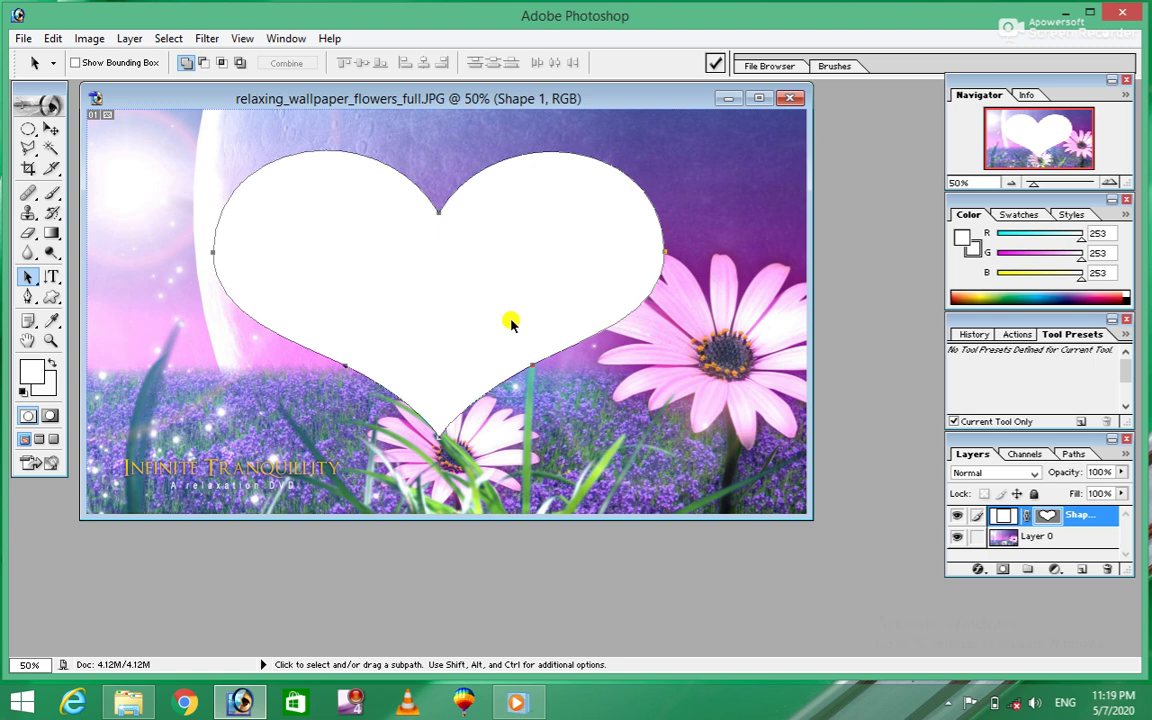
left_click(125, 38)
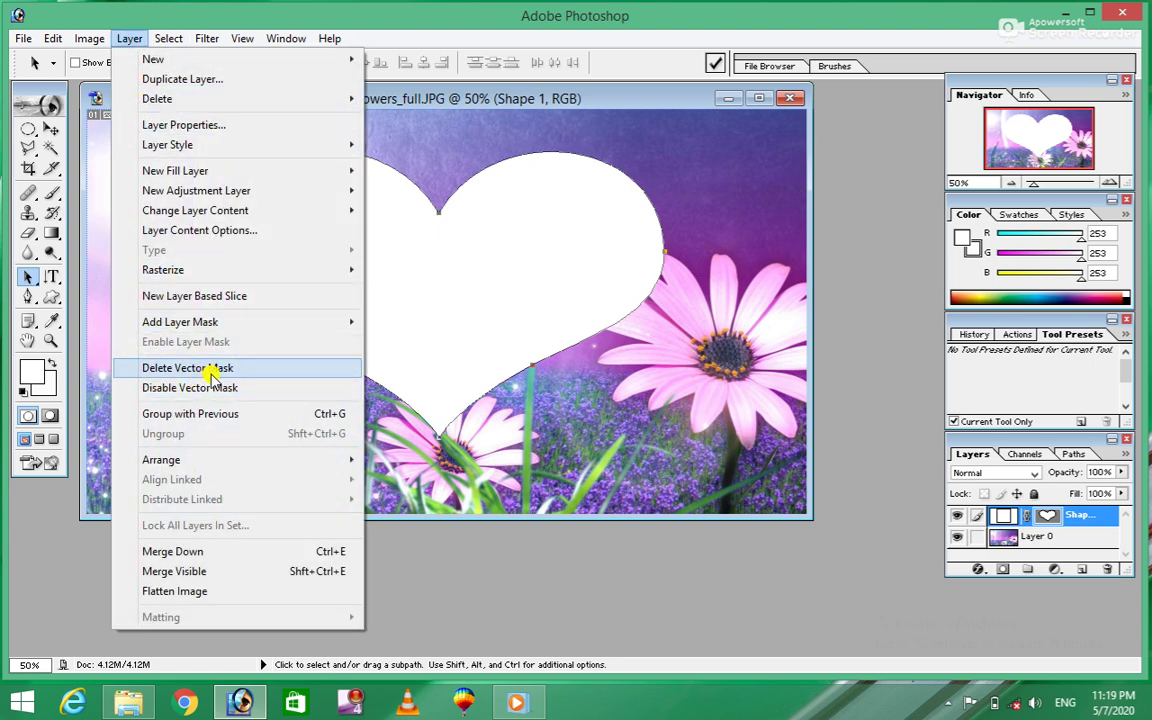
Step: Show the Shape 1 Vector Mask in Paths and make the heart reveal the wallpaper inside
left_click(538, 294)
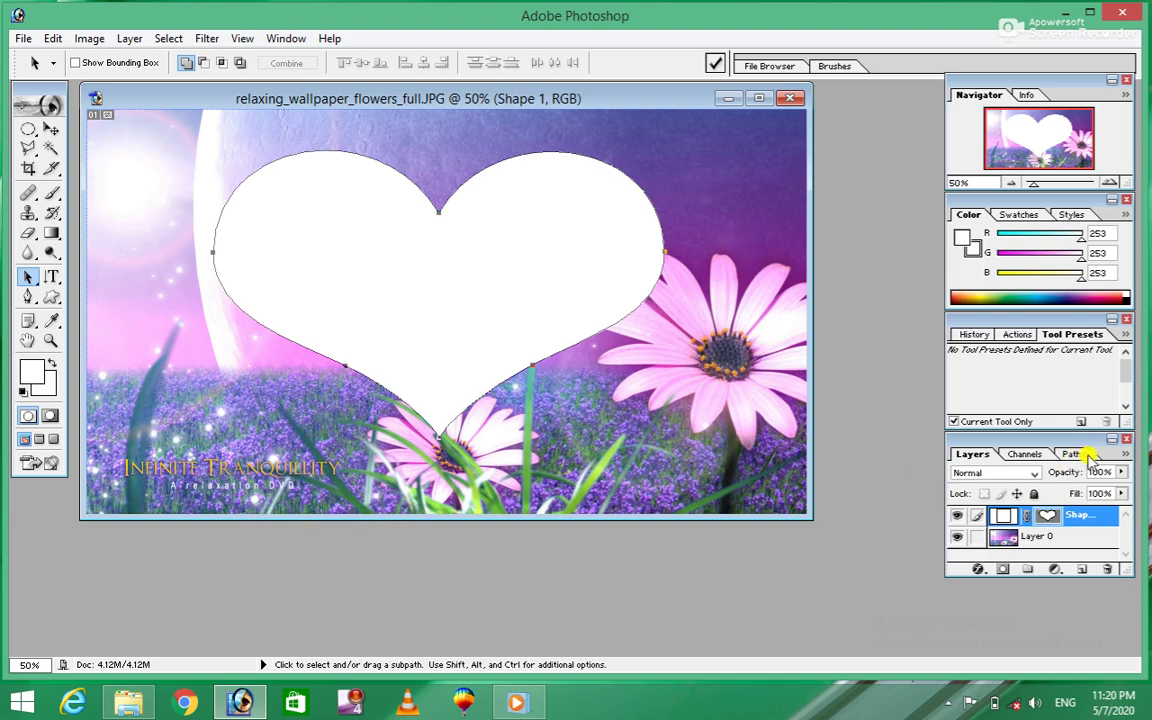
left_click(1089, 456)
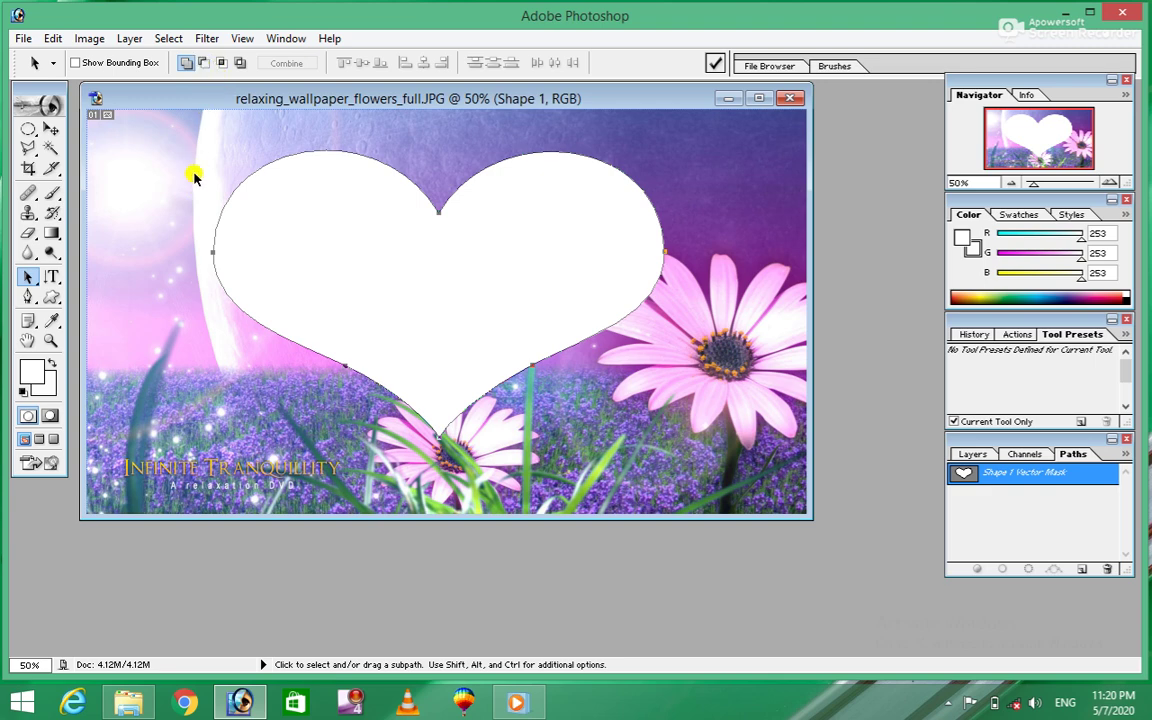
left_click(204, 63)
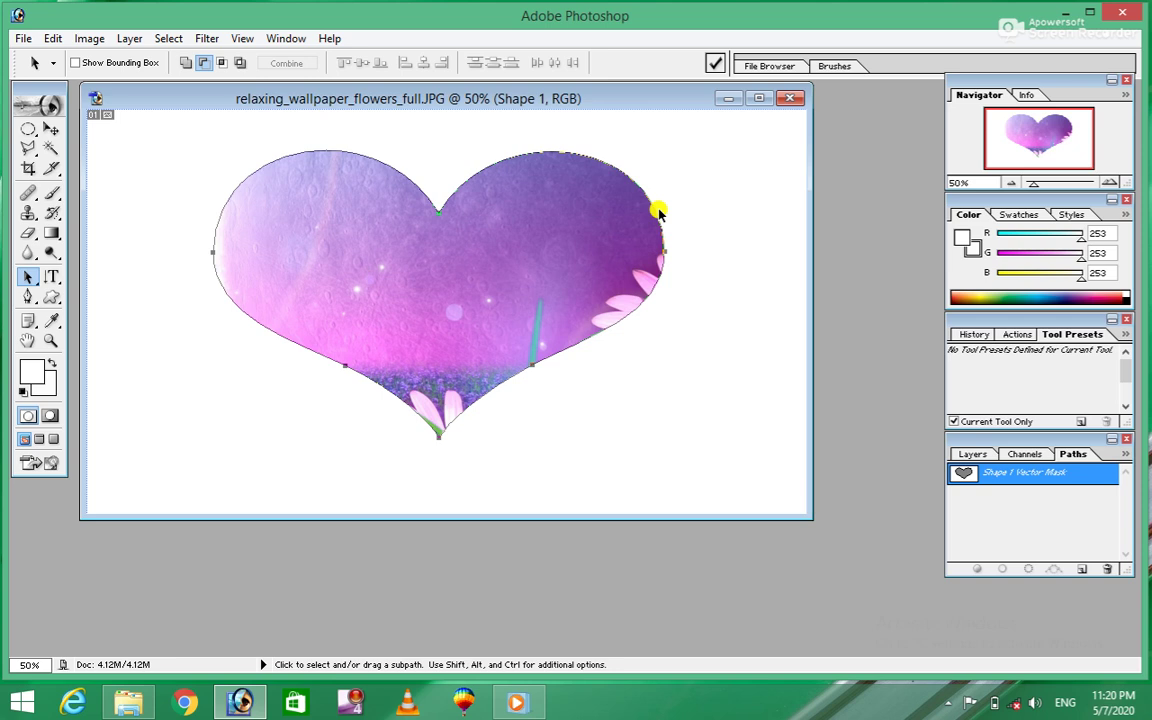
Step: Drag the heart path lower, toward the canvas centre
mouse_move(453, 288)
left_mouse_down()
mouse_move(563, 333)
mouse_move(683, 413)
mouse_move(316, 425)
mouse_move(275, 362)
mouse_move(272, 259)
mouse_move(357, 200)
mouse_move(525, 211)
mouse_move(667, 243)
mouse_move(728, 296)
mouse_move(763, 346)
mouse_move(766, 378)
mouse_move(586, 342)
mouse_move(572, 318)
left_mouse_up()
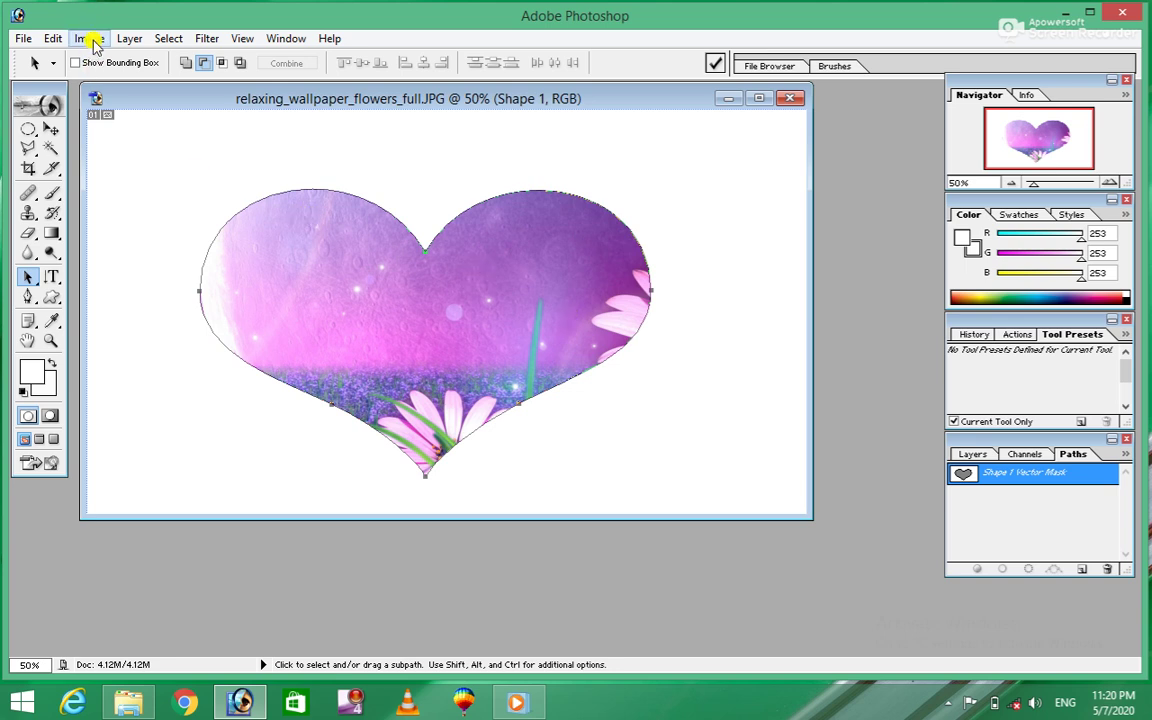
left_click(122, 42)
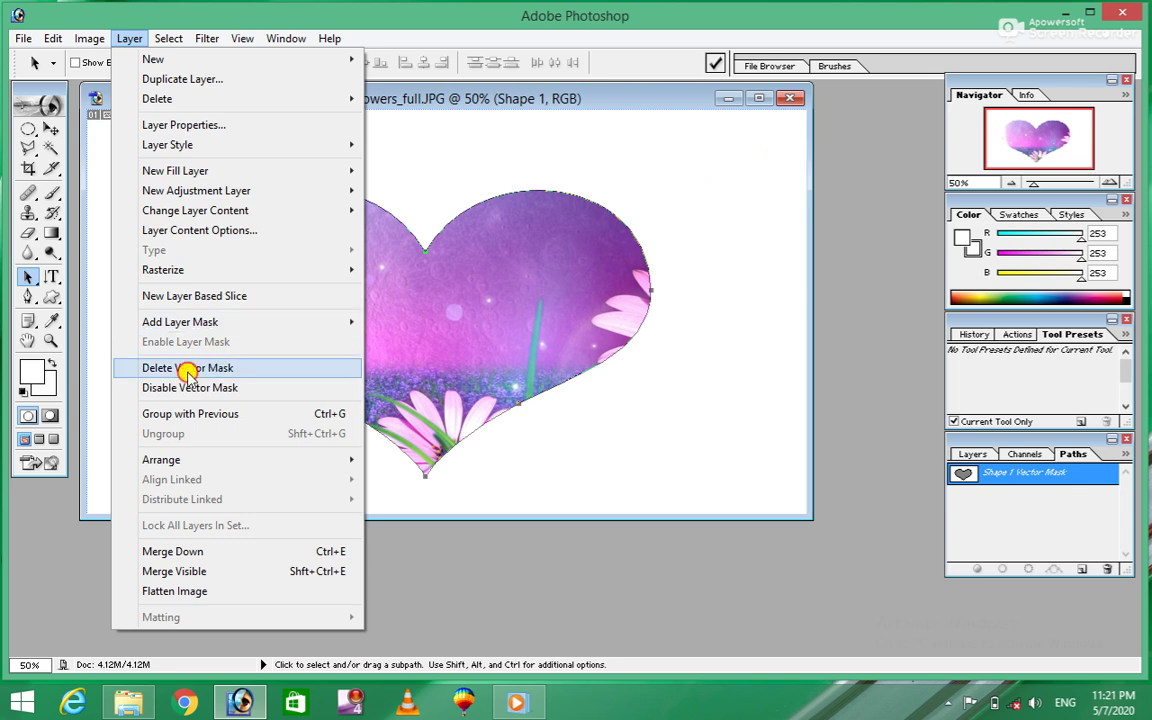
left_click(188, 368)
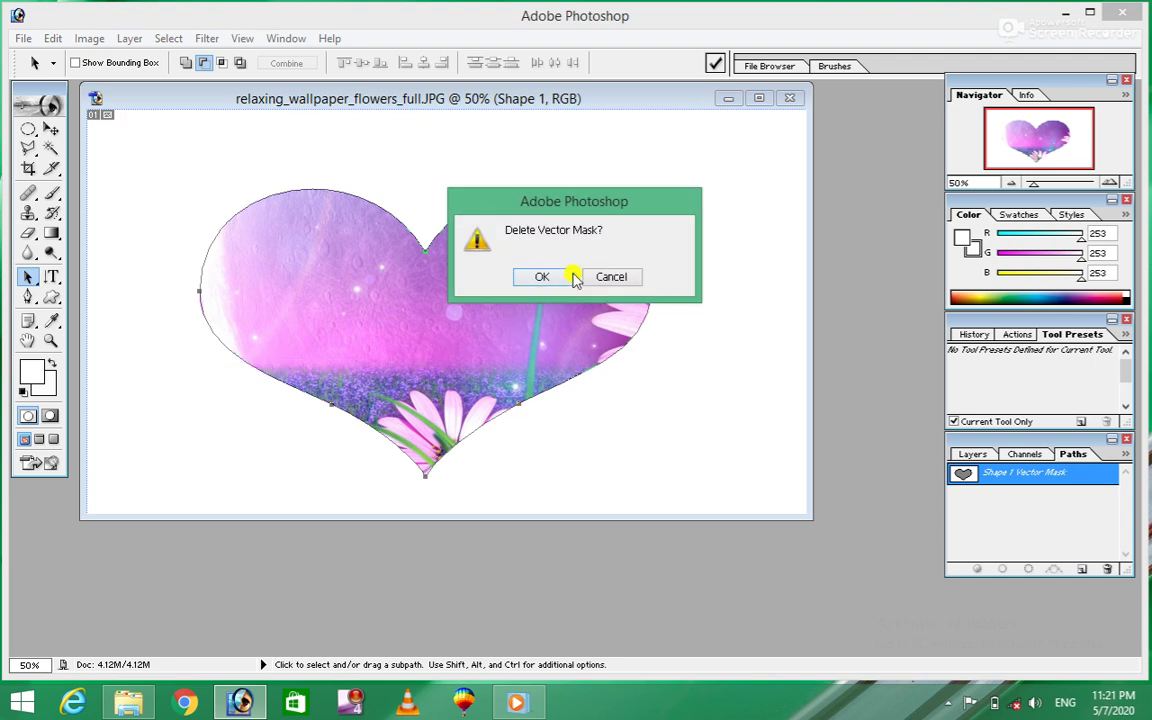
left_click(540, 278)
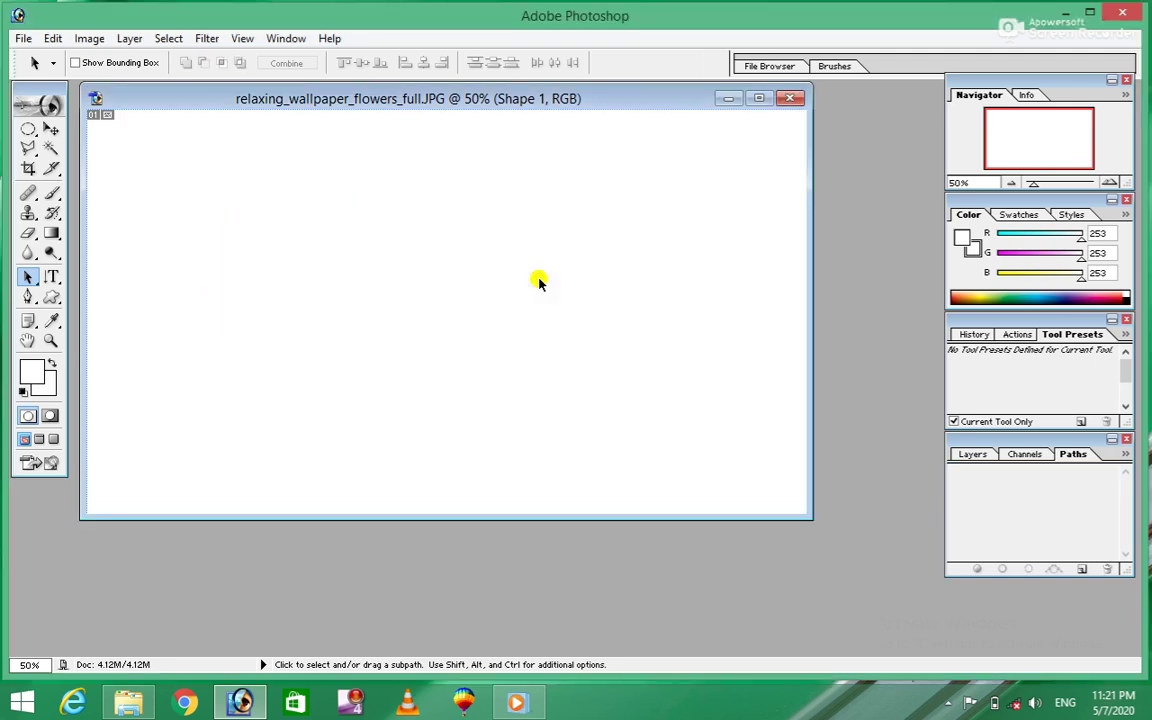
key("ctrl+z")
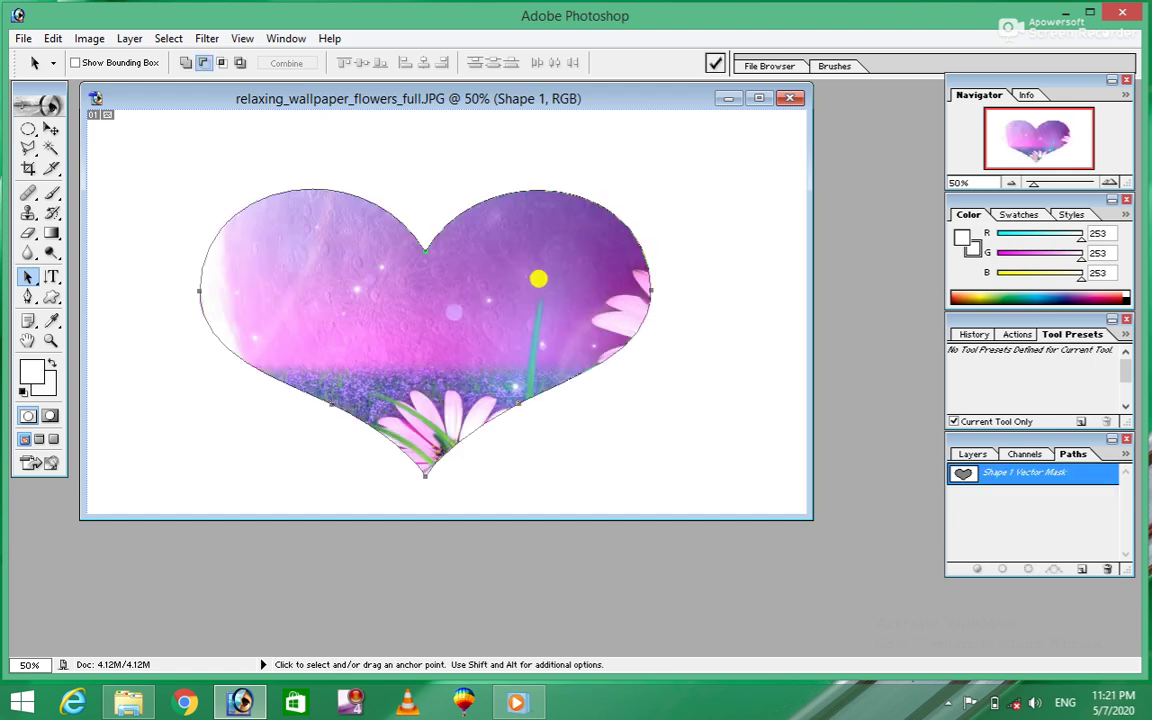
left_click(130, 39)
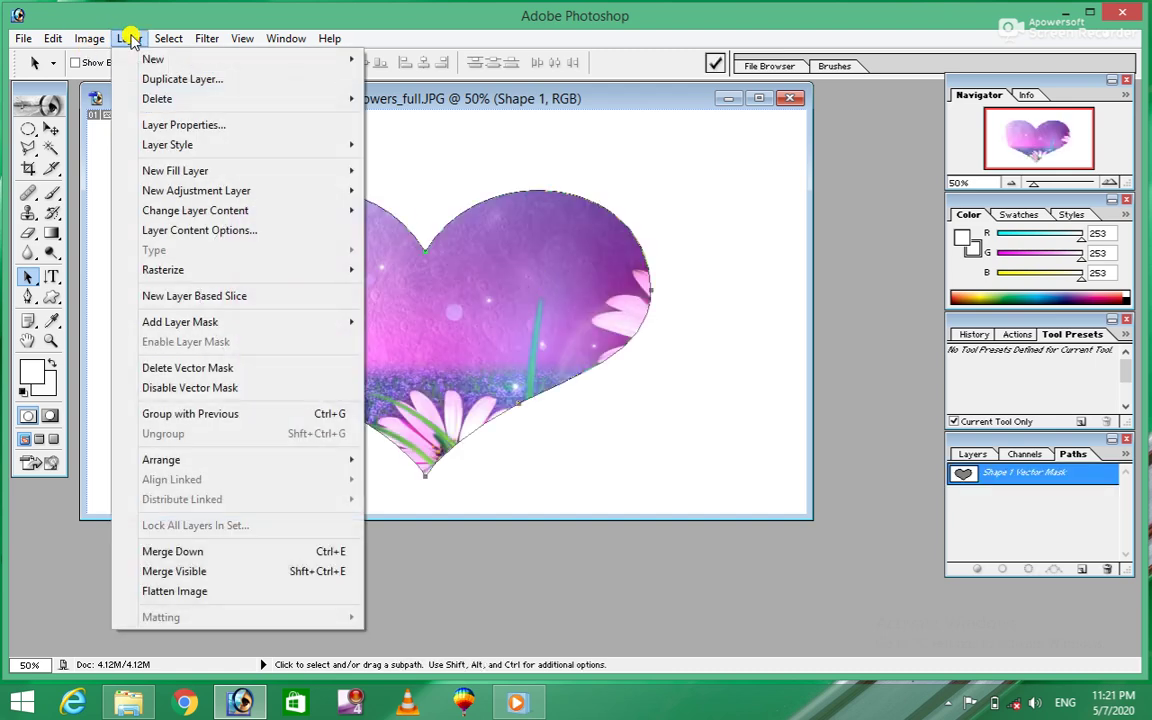
Step: Re-enable the Shape 1 vector mask, then disable it via Layer > Disable Vector Mask
left_click(199, 391)
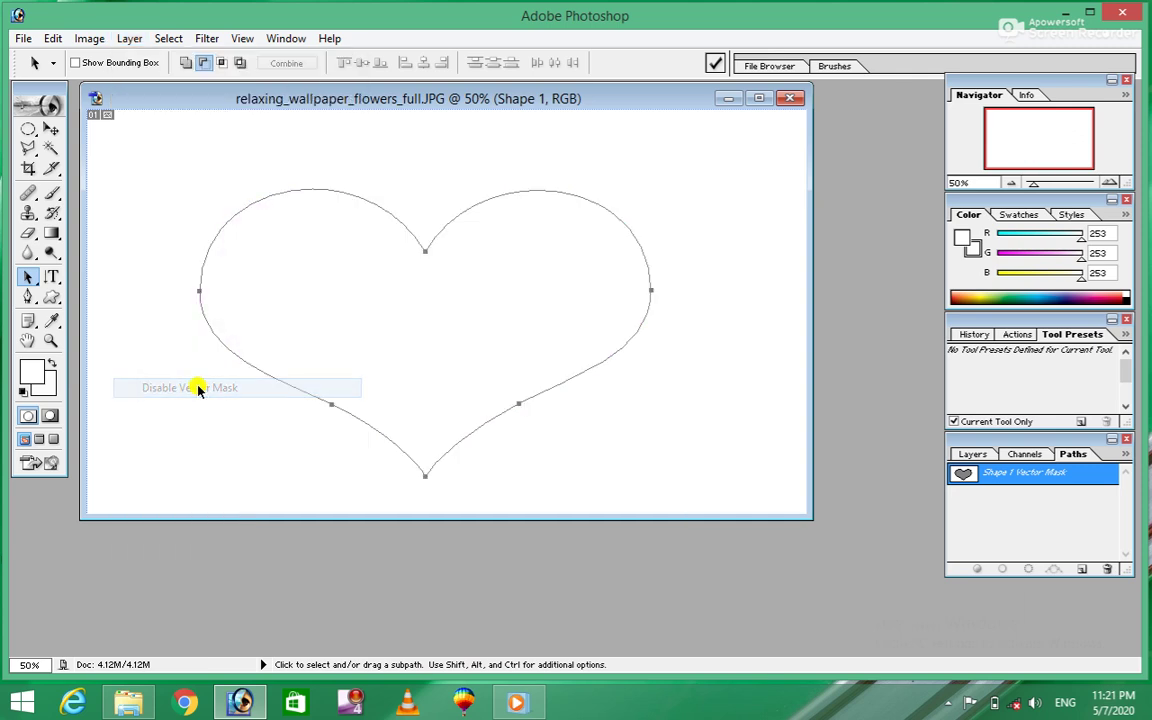
left_click(943, 481, "shift")
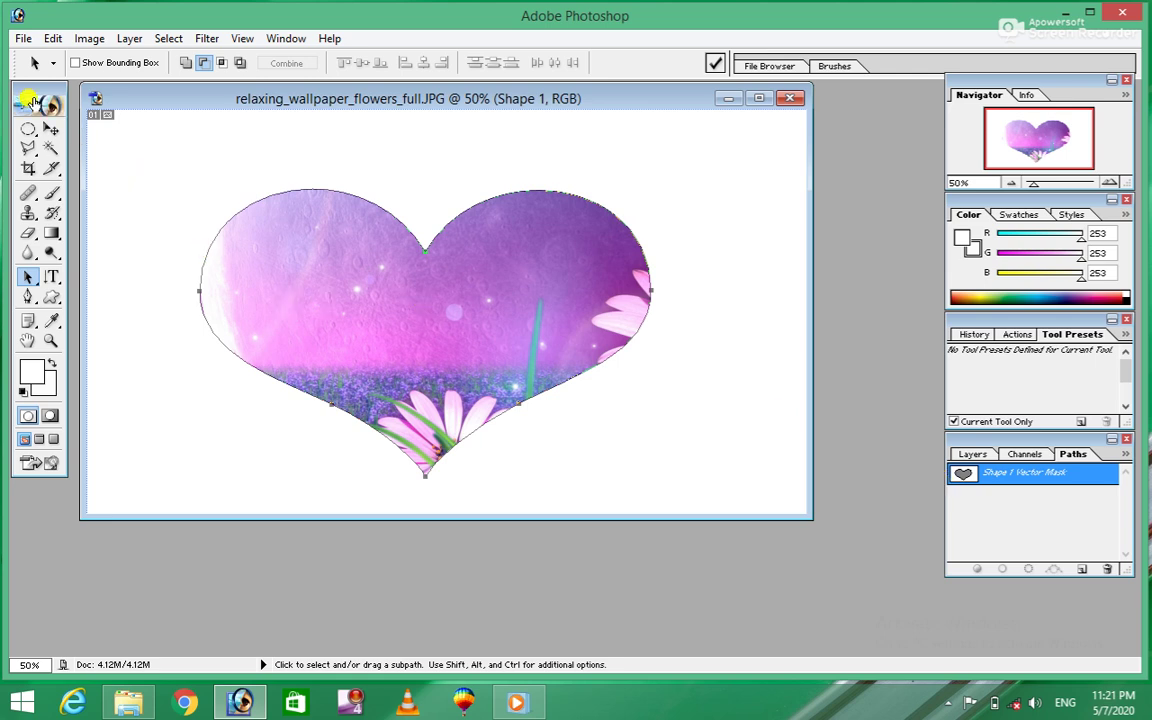
left_click(51, 129)
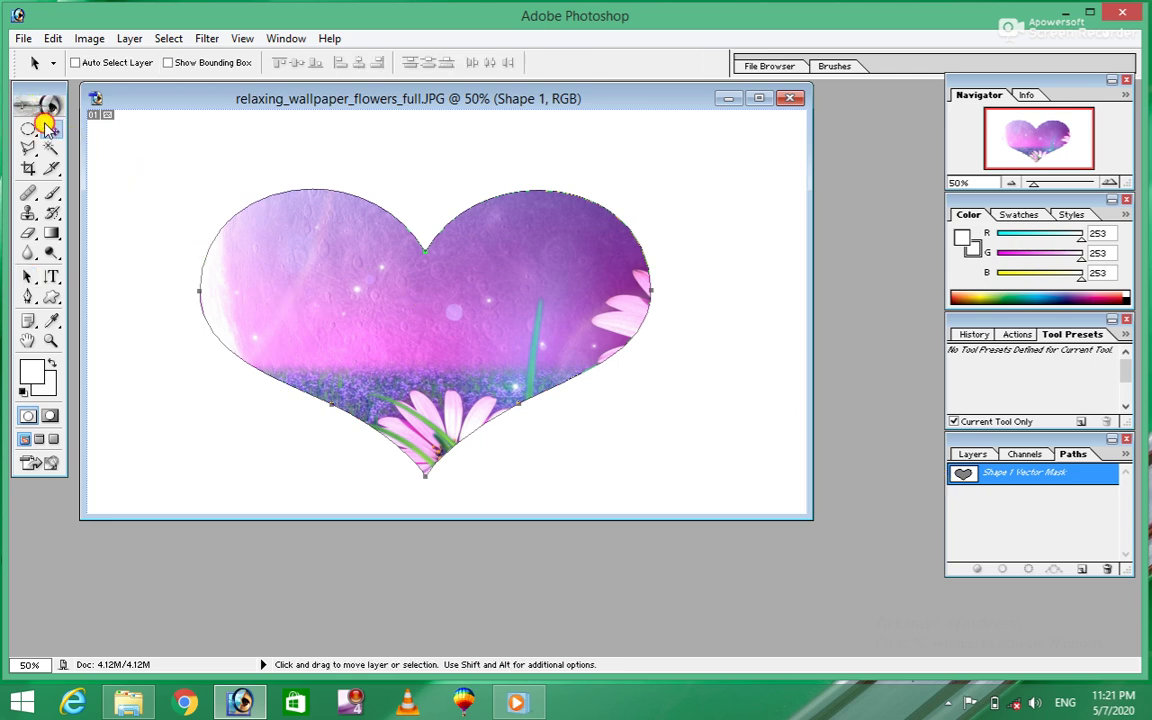
left_click(128, 39)
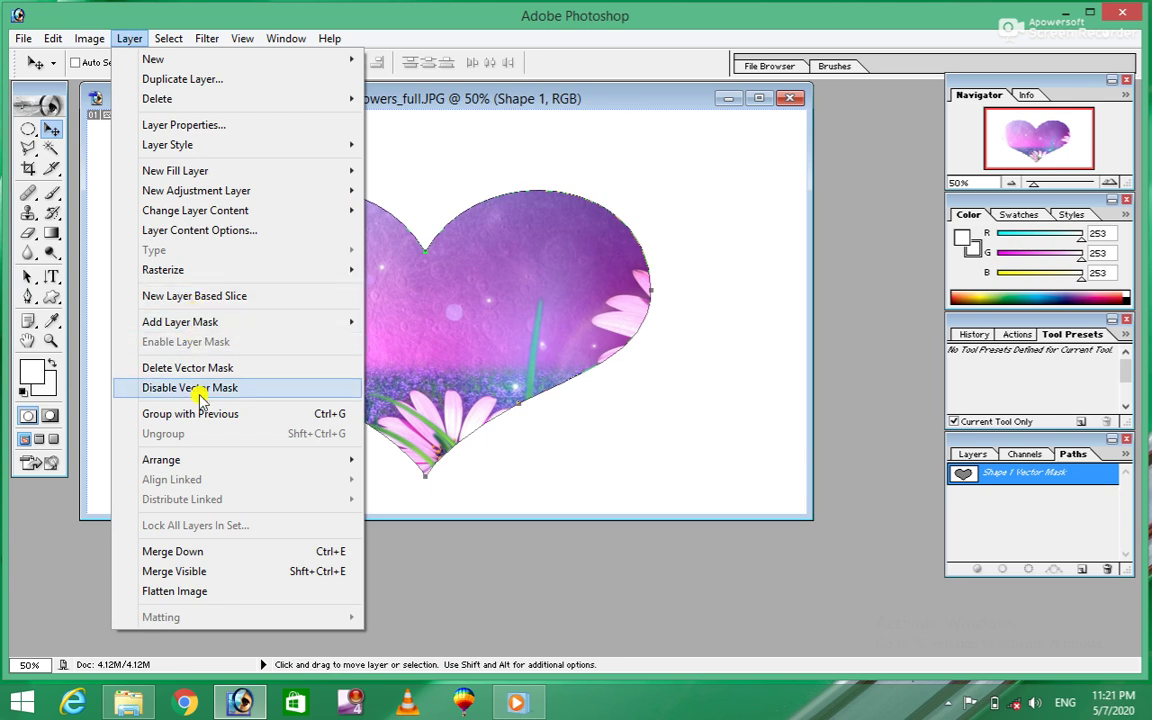
left_click(196, 396)
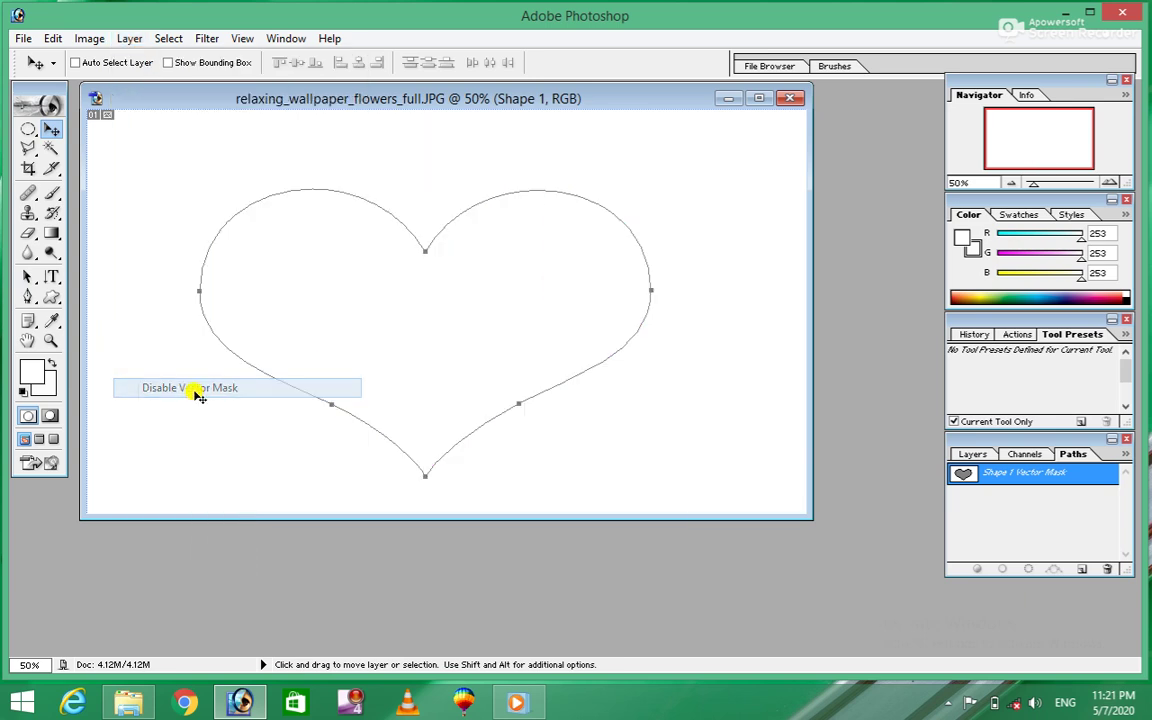
left_click(968, 455)
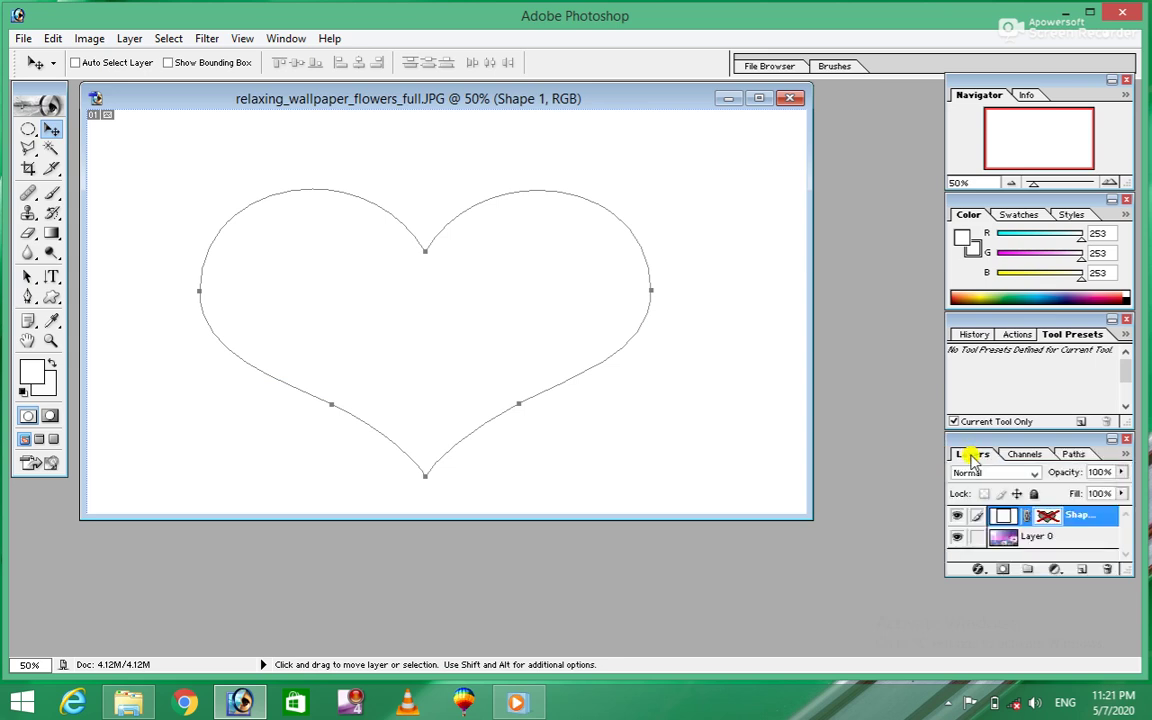
Step: Delete the heart vector mask from Shape 1 via the trash icon and confirm
left_click(1080, 516)
left_click(1107, 569)
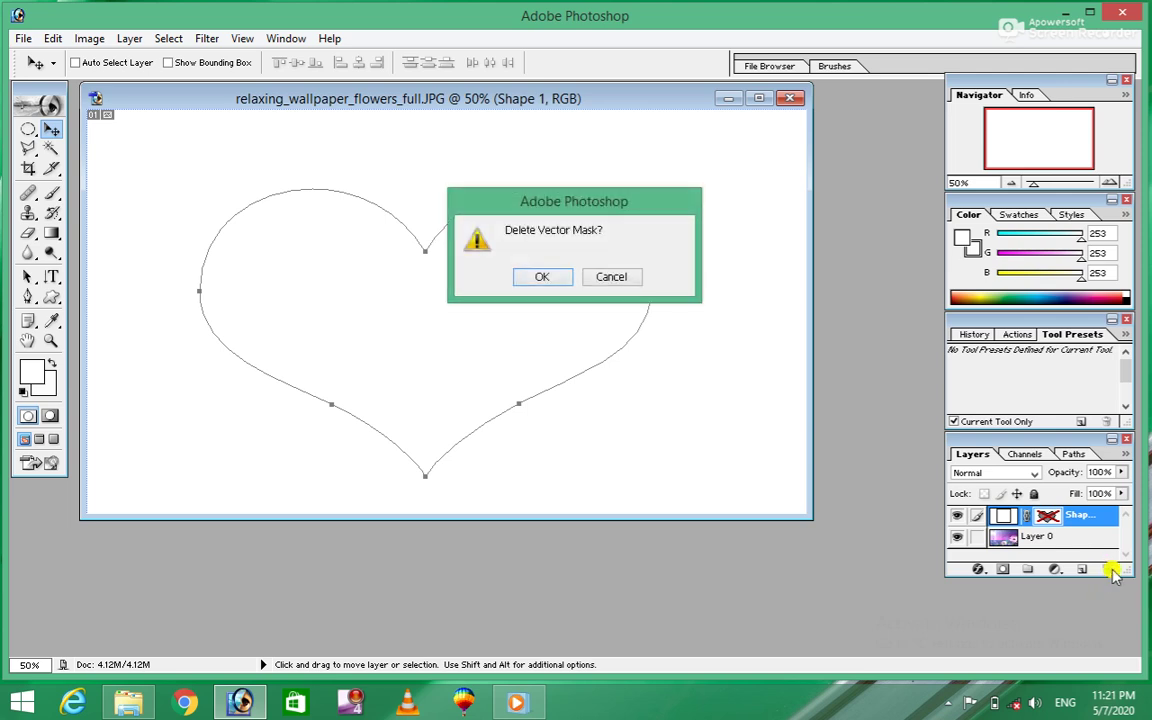
left_click(529, 277)
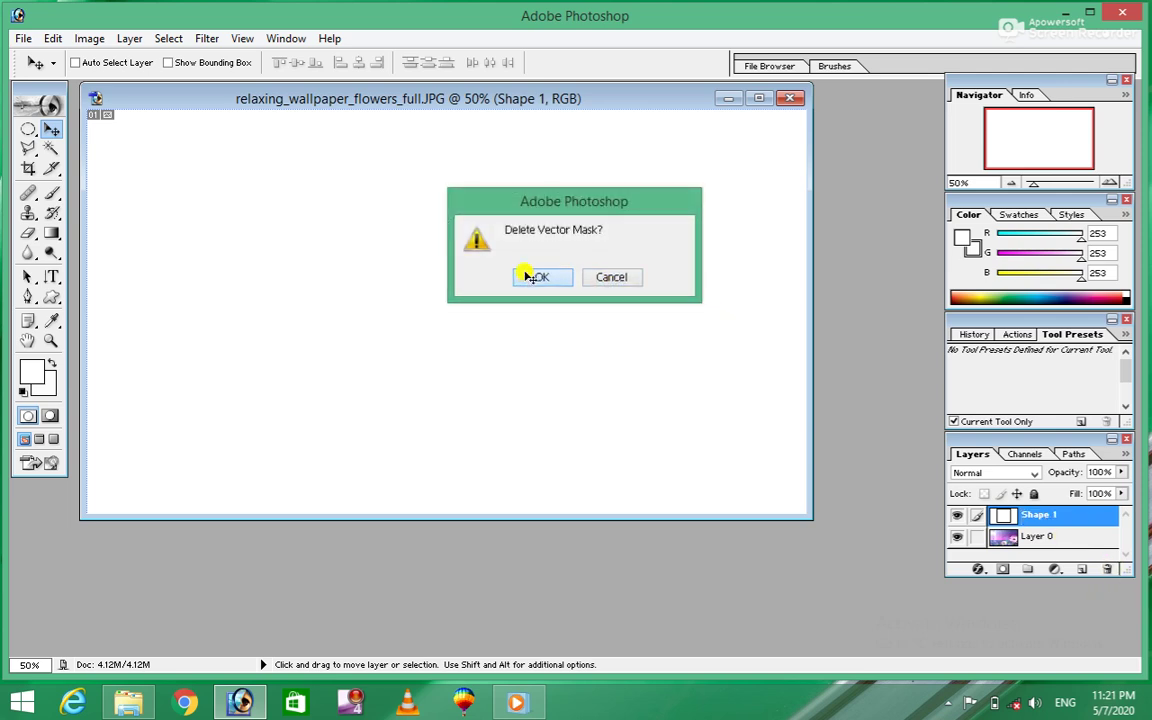
Step: Switch between the Shape 1 and Layer 0 layers, ending on Shape 1 with its heart mask restored
left_click(1003, 540)
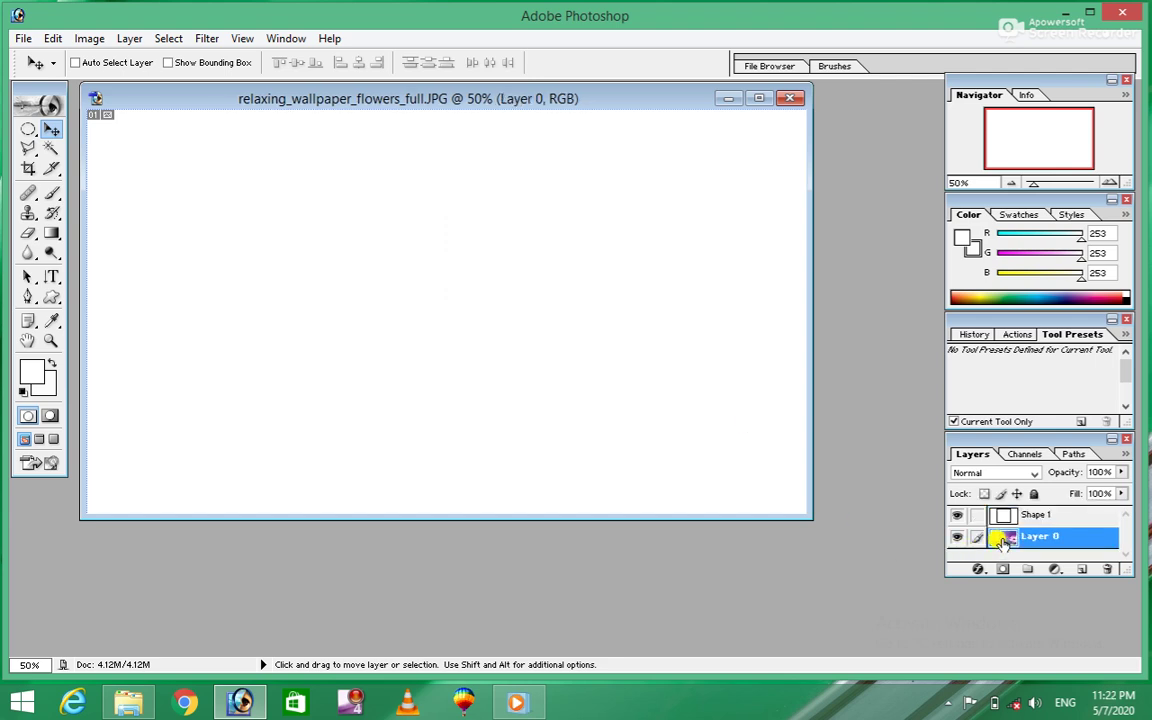
left_click(1003, 514)
left_click(1003, 540)
key("alt+bracketright")
key("alt+bracketleft")
key("alt+bracketright")
key("alt+bracketleft")
key("alt+bracketright")
key("alt+bracketleft")
key("alt+bracketright")
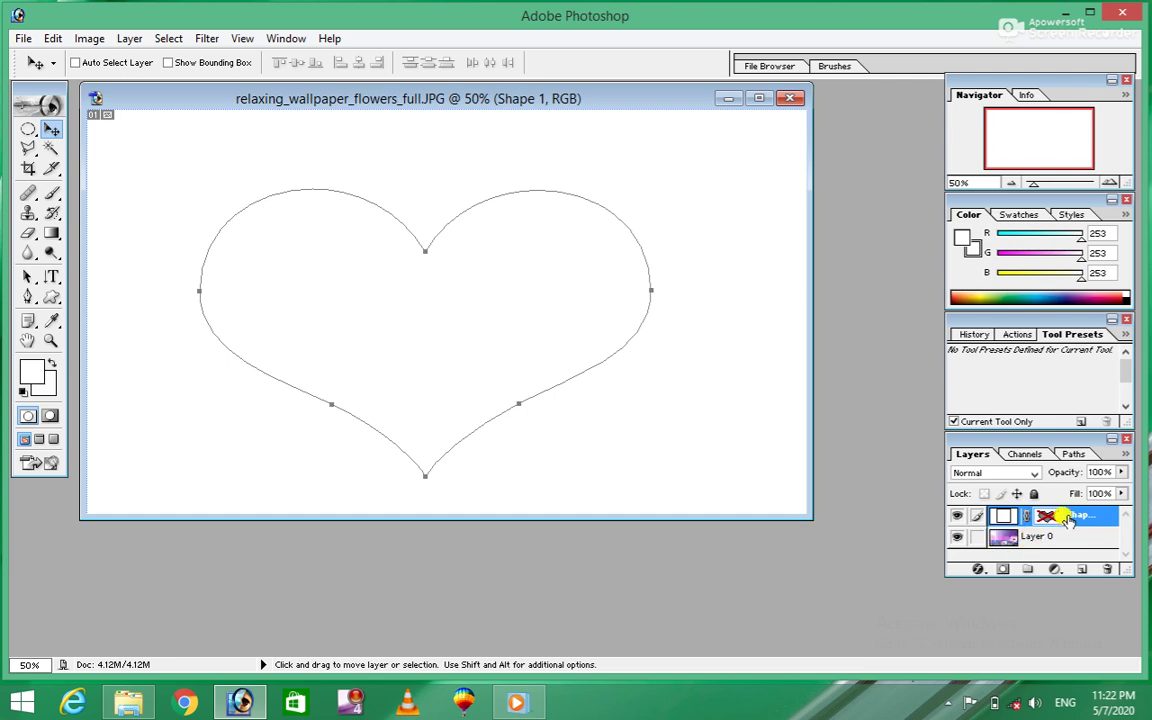
Step: Drag the heart mask thumbnail to the trash and confirm the deletion
left_click_drag(1003, 515, 1107, 569)
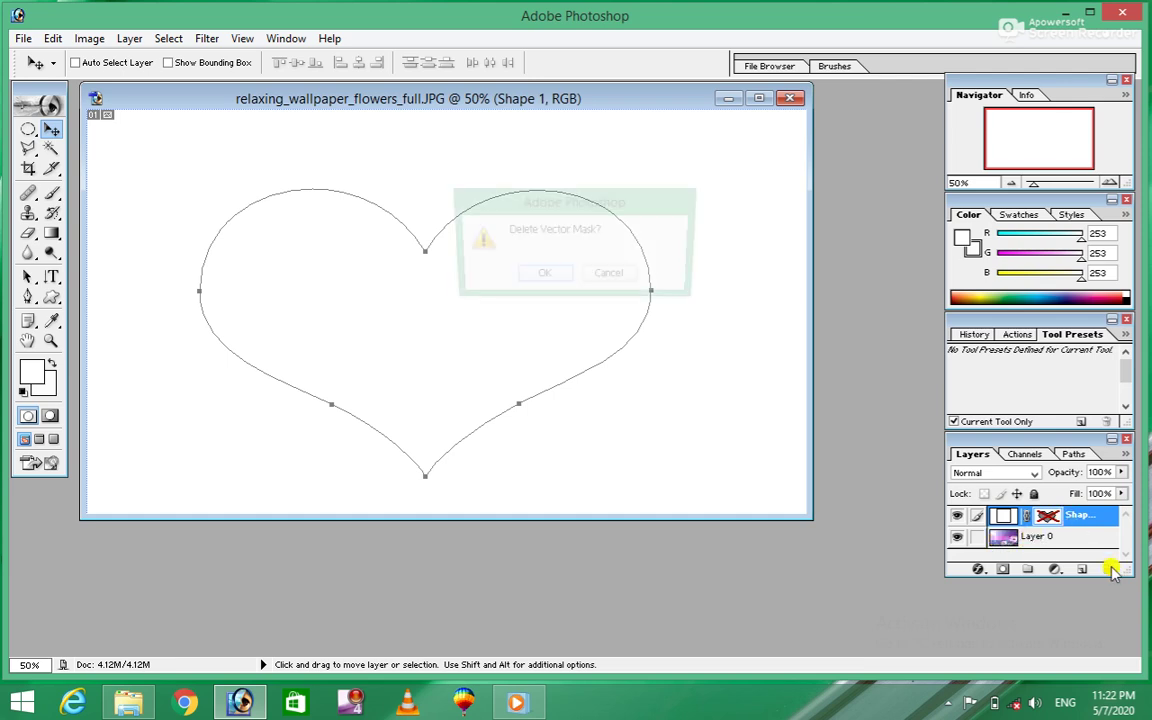
left_click(532, 277)
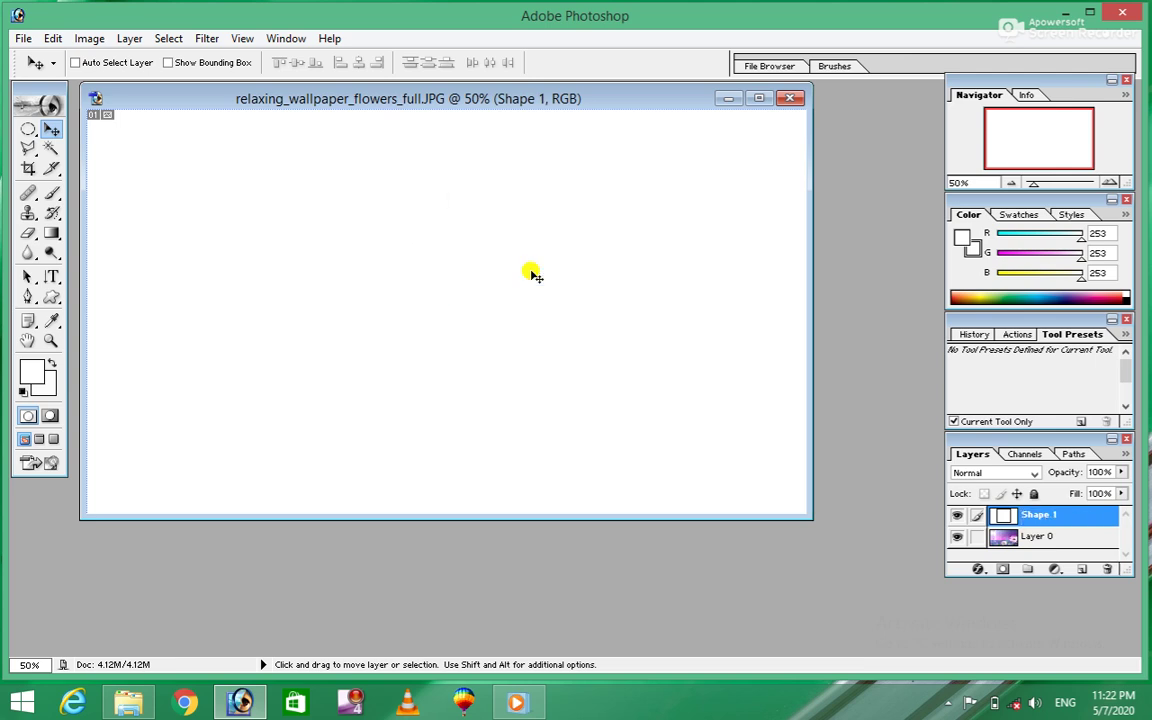
left_click(128, 38)
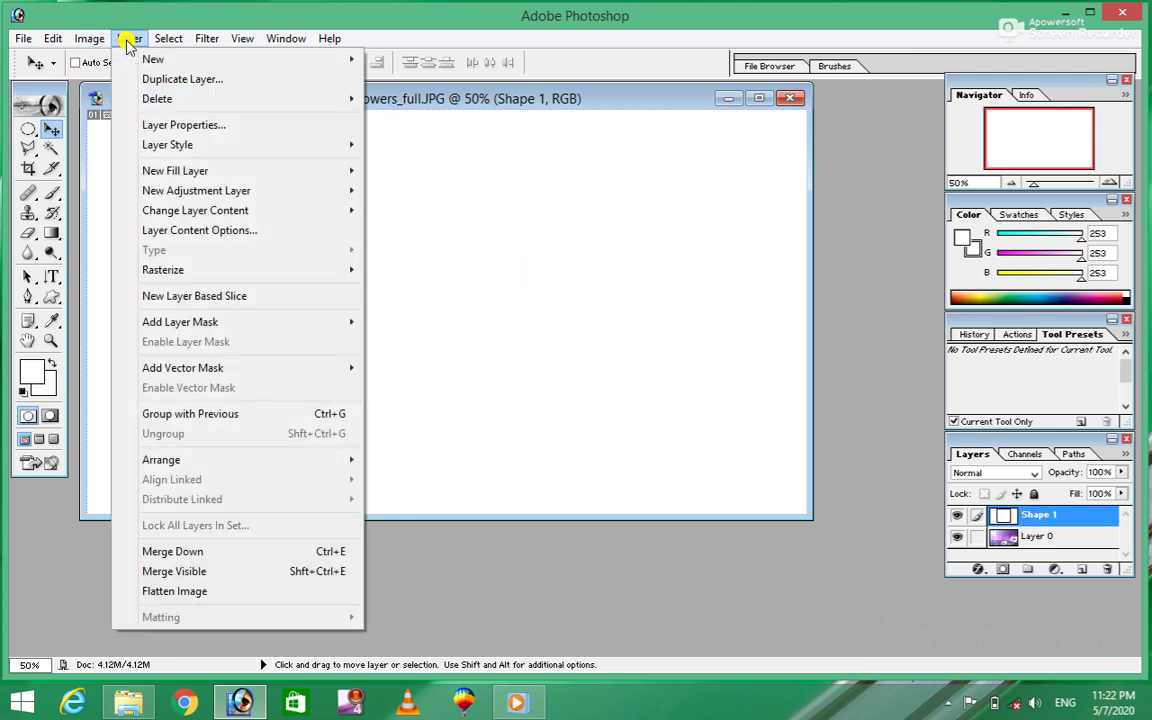
Step: Add a Reveal All vector mask to Shape 1, then reopen and dismiss the Layer menu
mouse_move(183, 368)
left_click(421, 391)
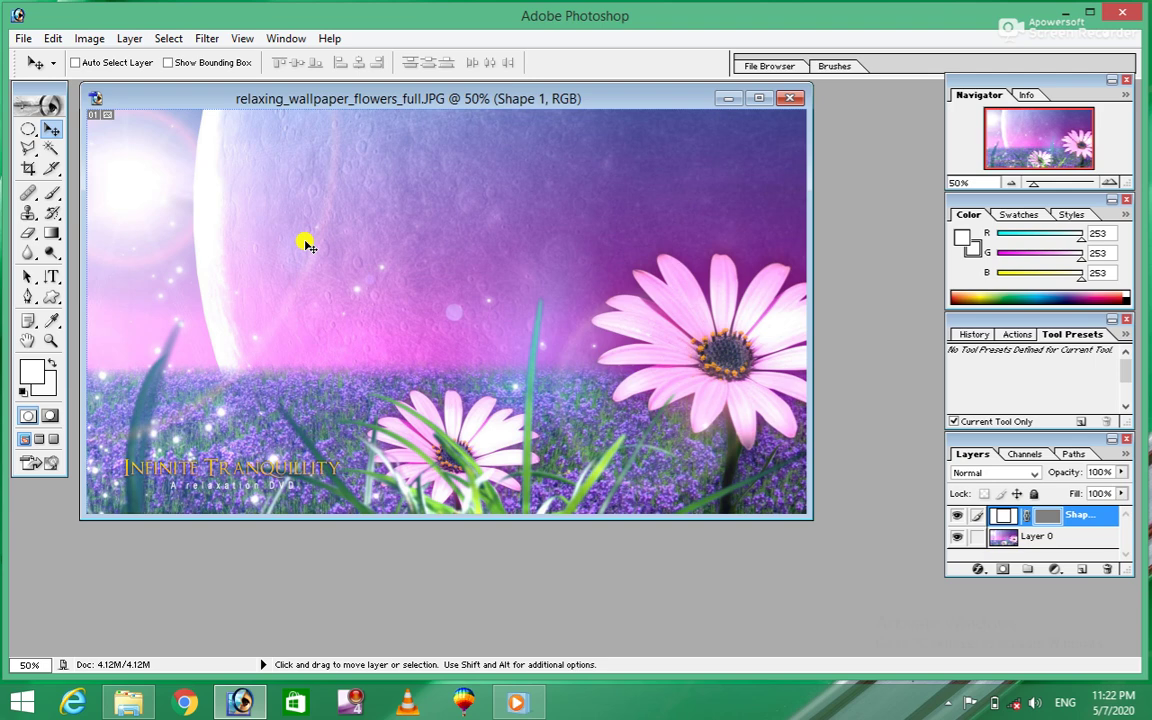
left_click(129, 39)
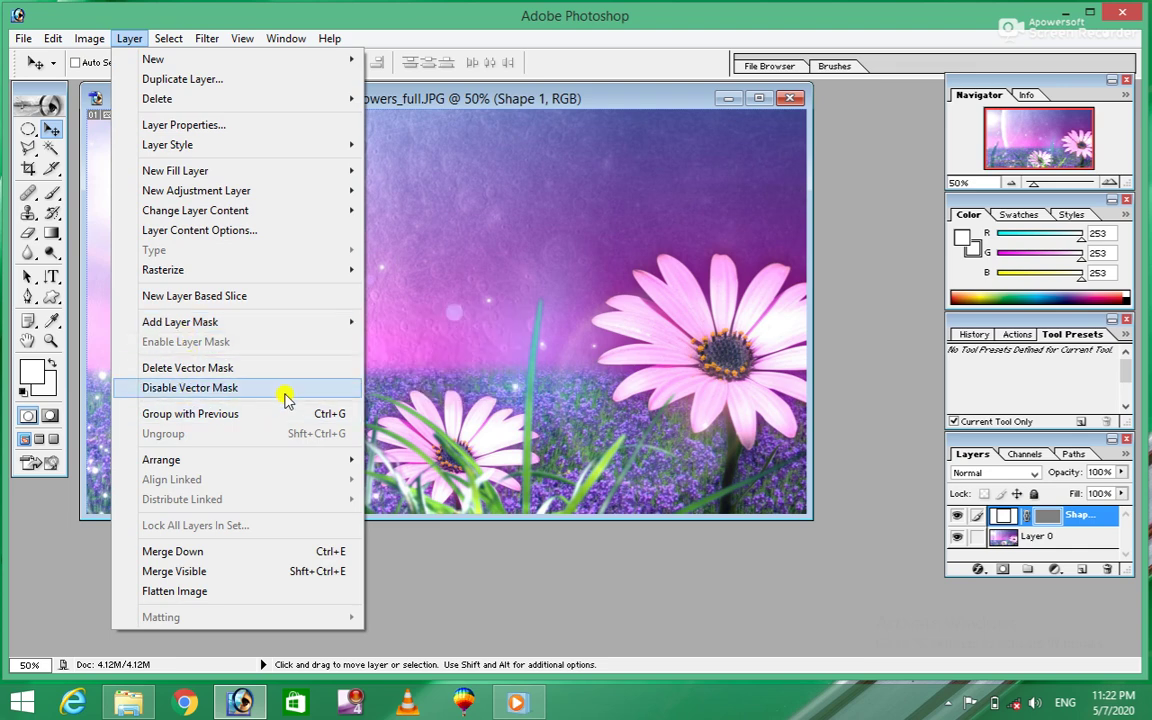
left_click(566, 219)
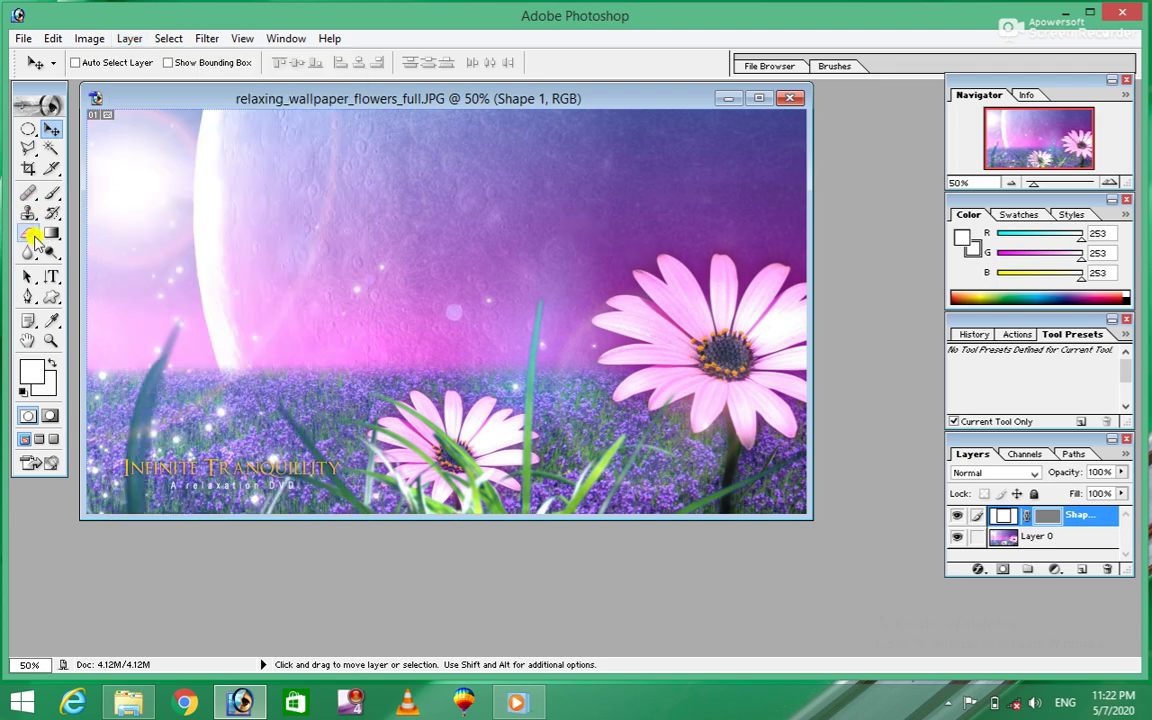
left_click(28, 133)
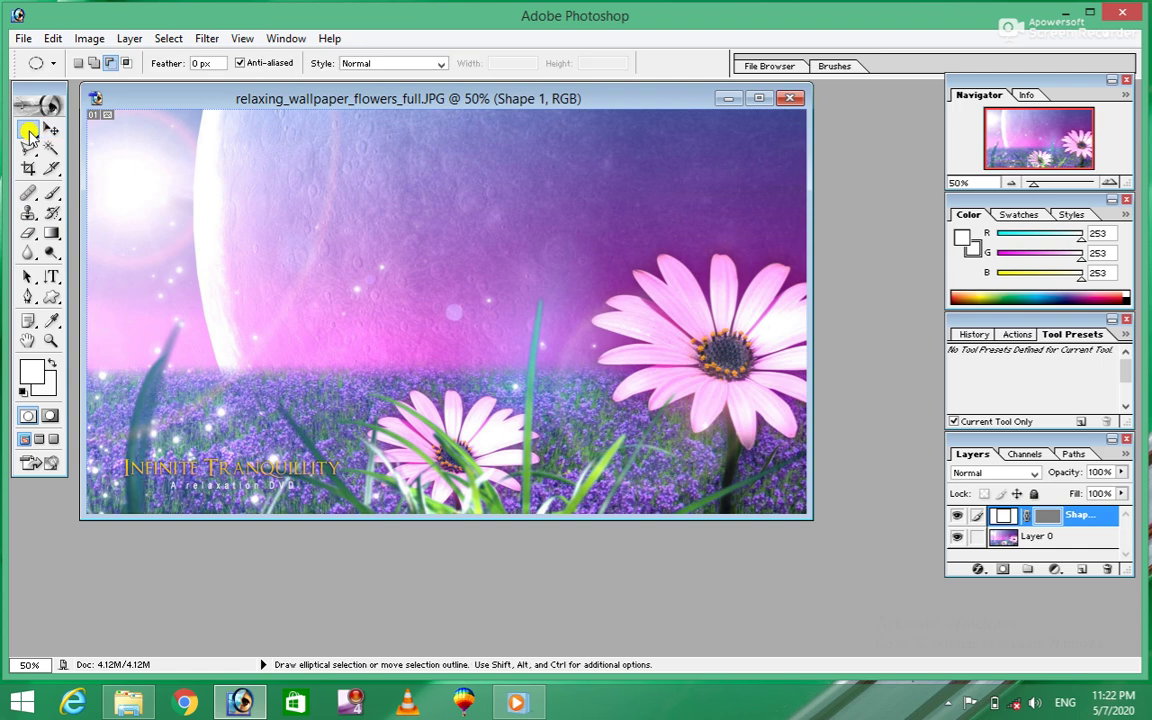
left_click_drag(183, 179, 359, 306)
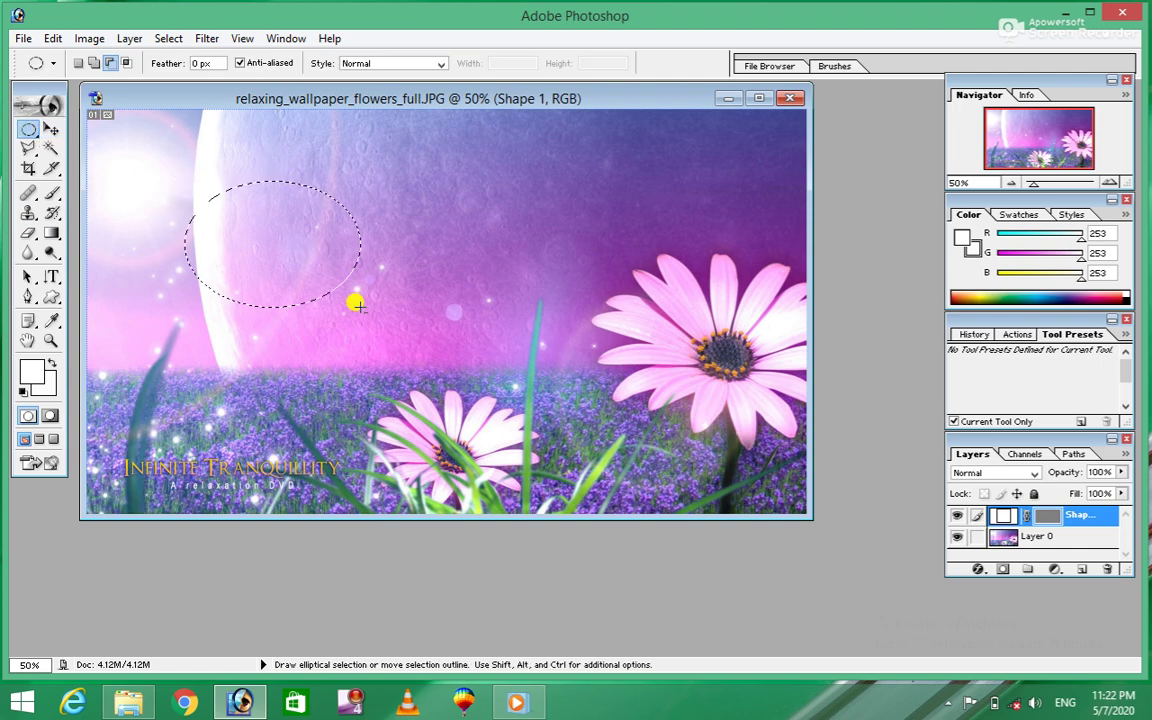
key("i")
left_click(44, 381)
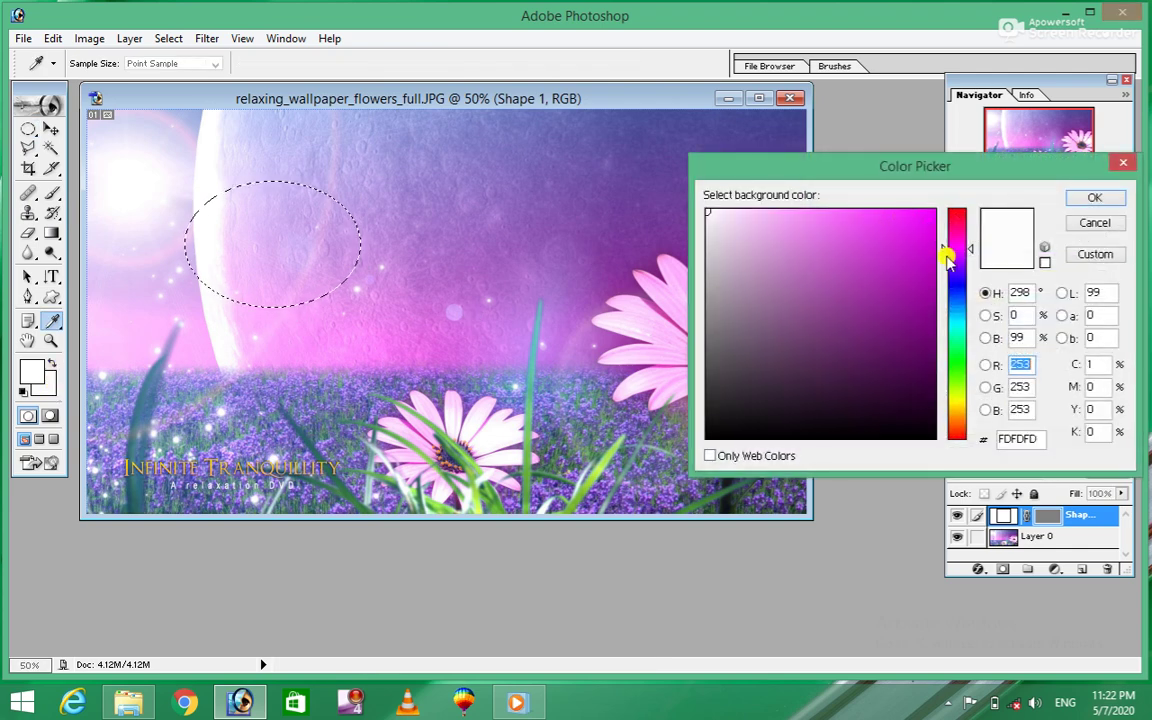
left_click_drag(951, 226, 951, 212)
left_click(1095, 197)
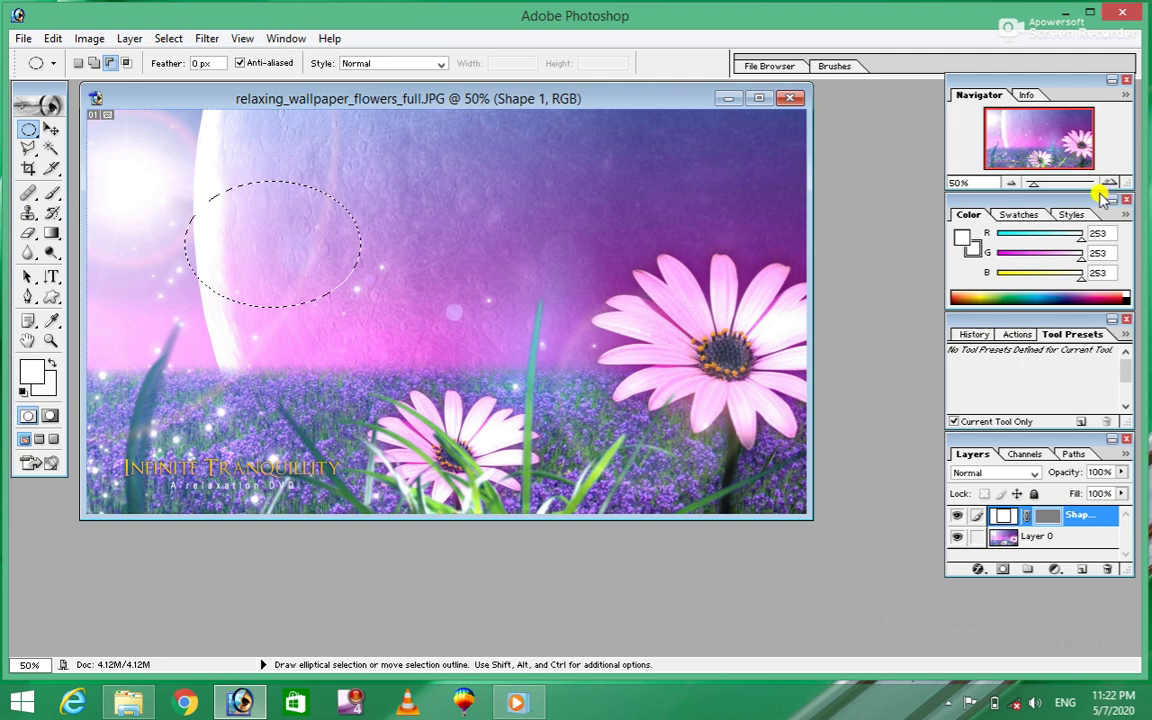
key("Delete")
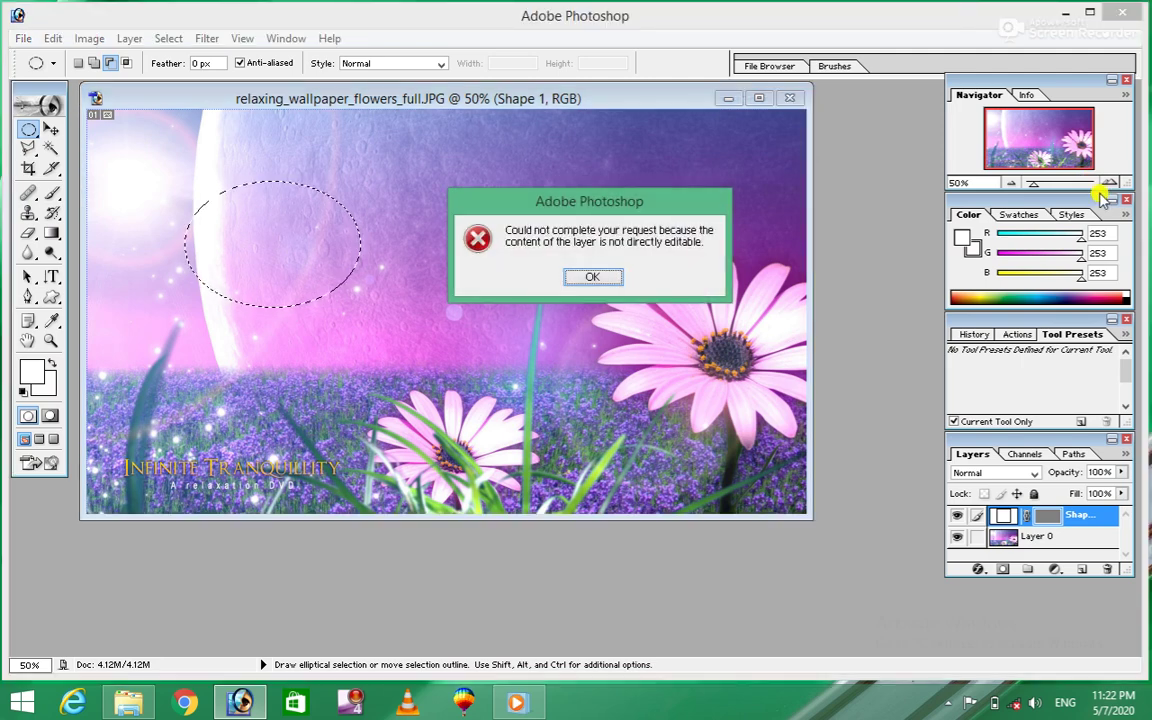
key("Return")
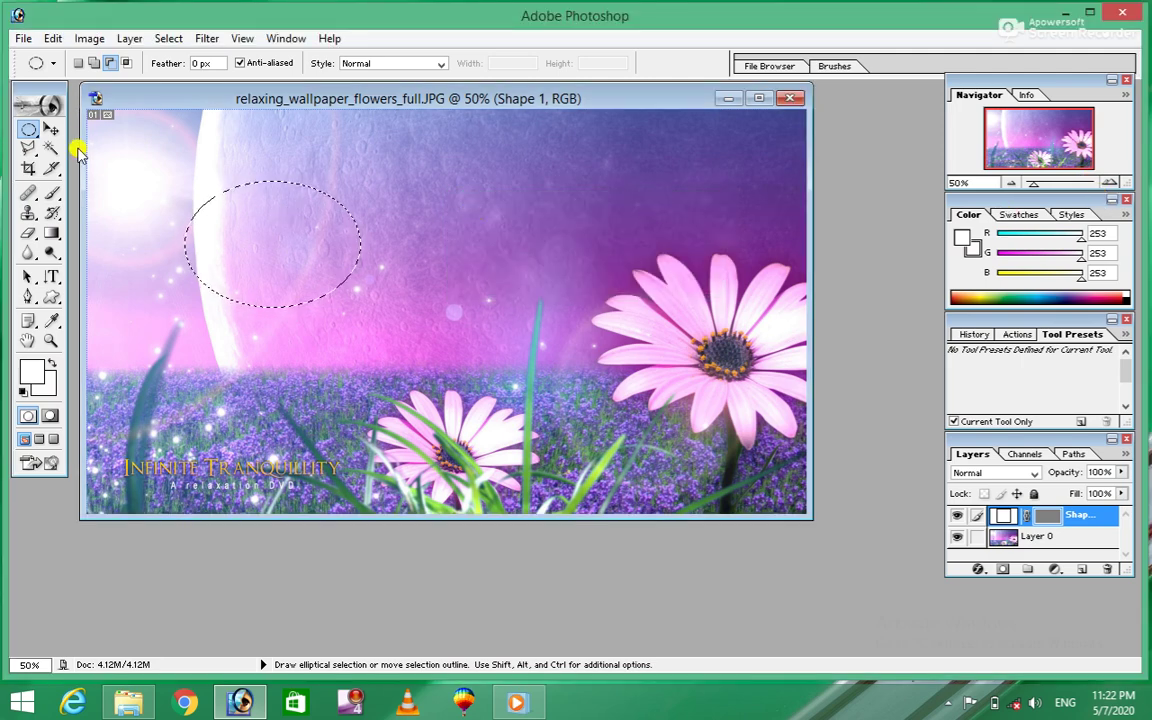
left_click(51, 129)
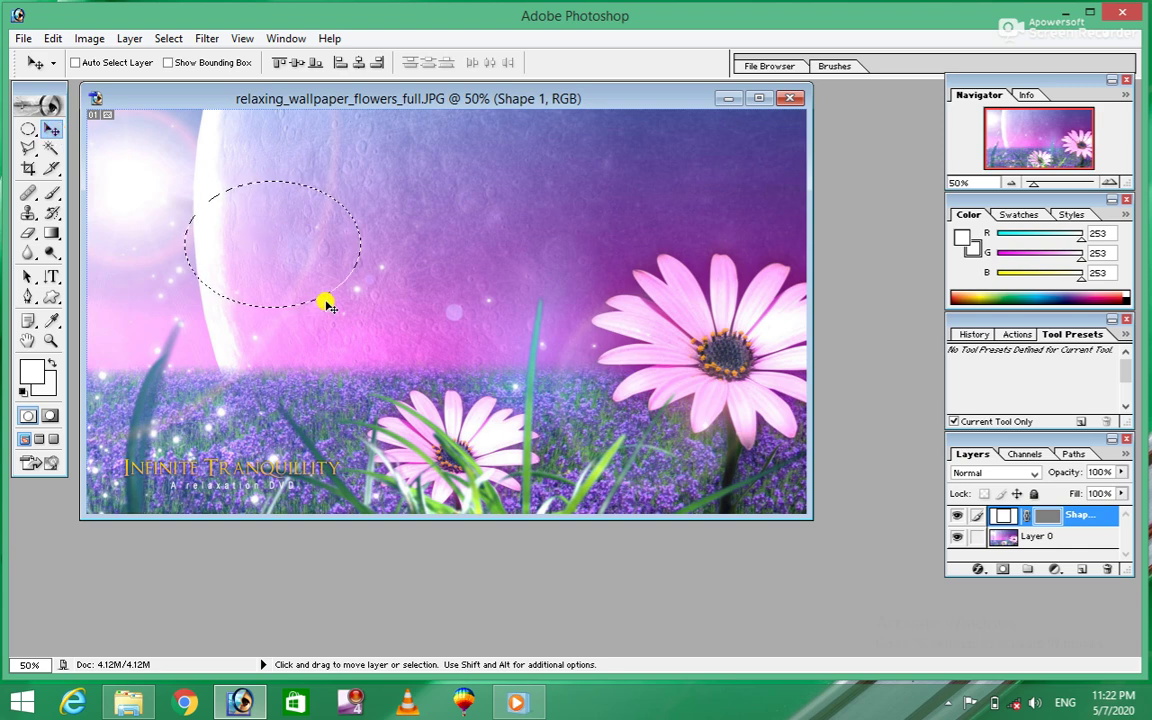
key("ctrl+d")
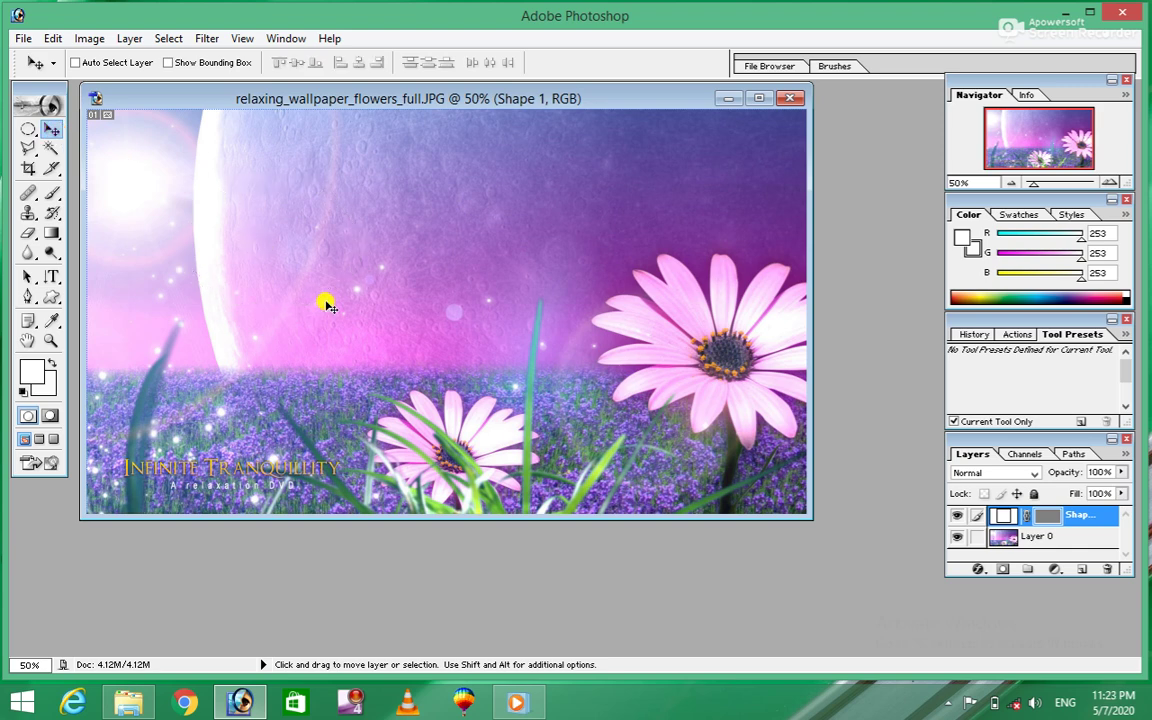
left_click_drag(325, 300, 327, 303)
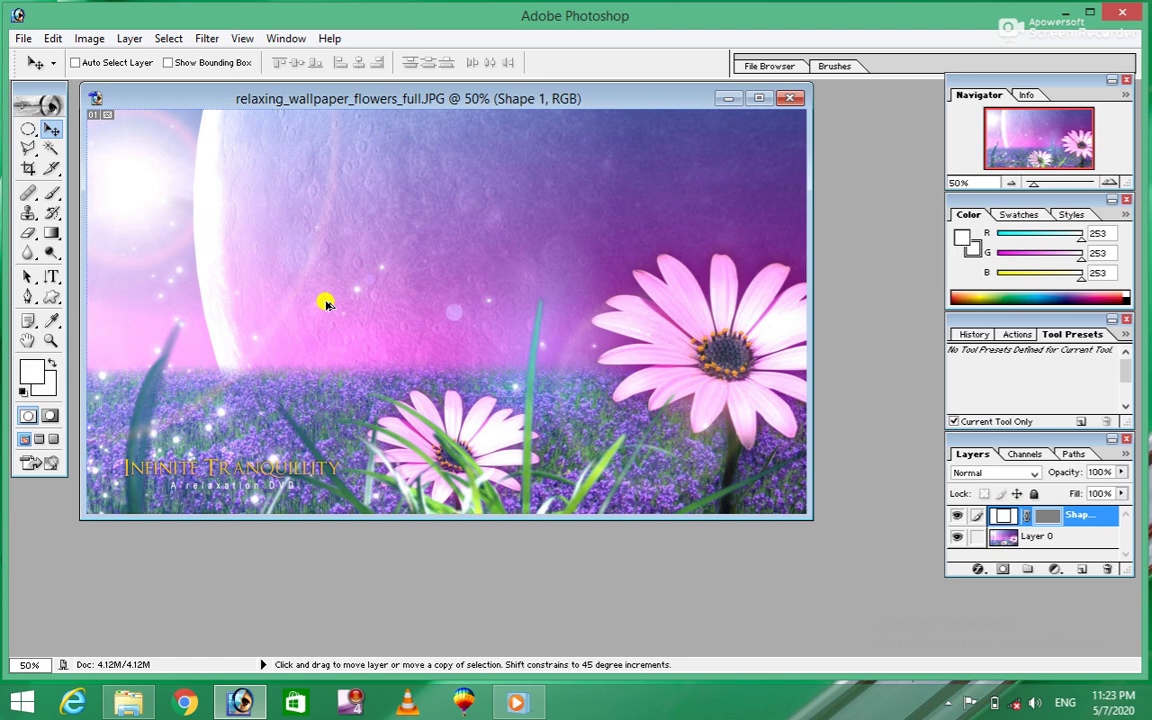